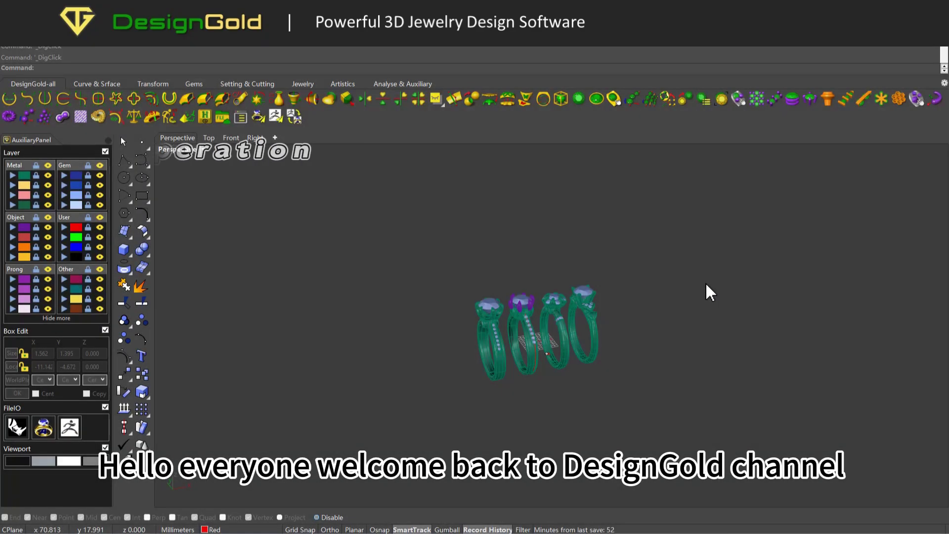
- Run Prongs In Linear on the row of seven stones in the first ring's band
{"action": "scroll", "coordinate": [705, 281], "scroll_direction": "up", "scroll_amount": 5}
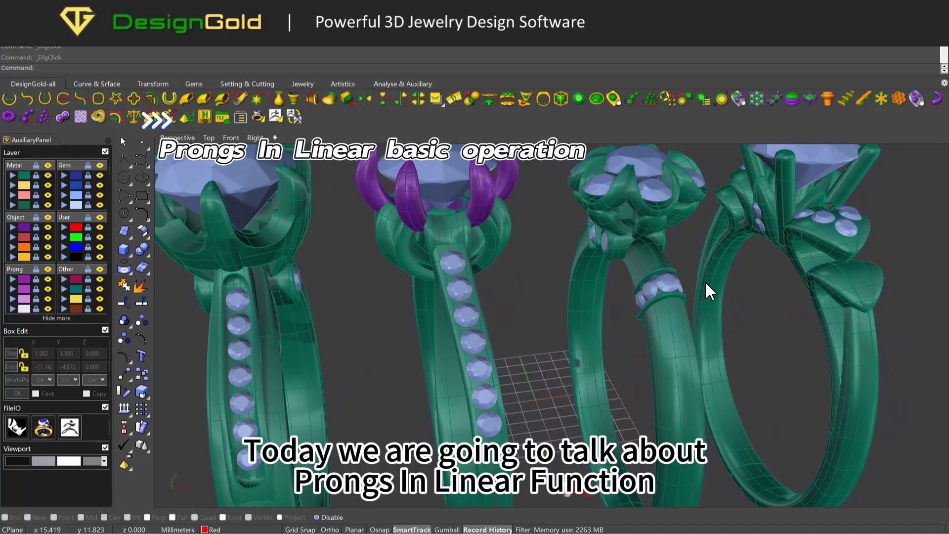
{"action": "right_click_drag", "start_coordinate": [705, 281], "coordinate": [741, 215]}
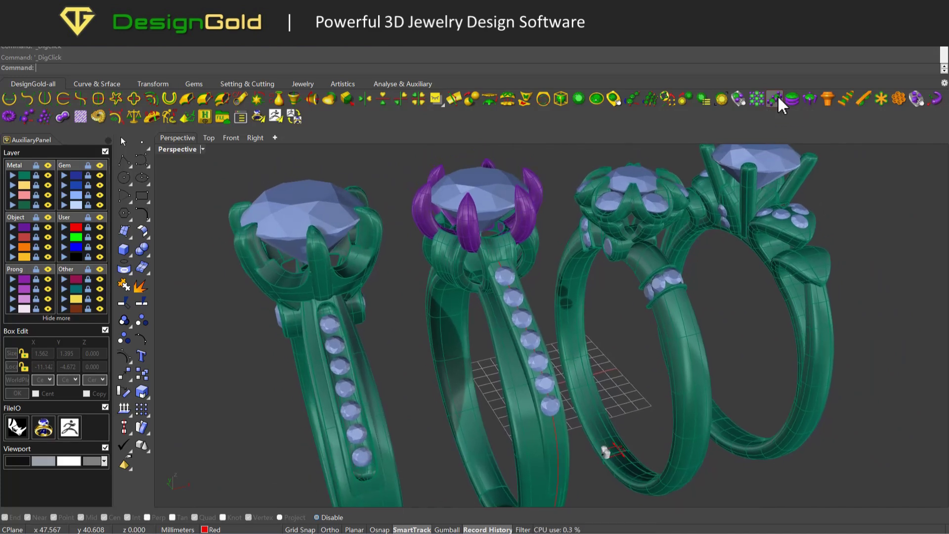
{"action": "scroll", "coordinate": [550, 266], "scroll_direction": "down", "scroll_amount": 2}
{"action": "scroll", "coordinate": [409, 342], "scroll_direction": "up", "scroll_amount": 8}
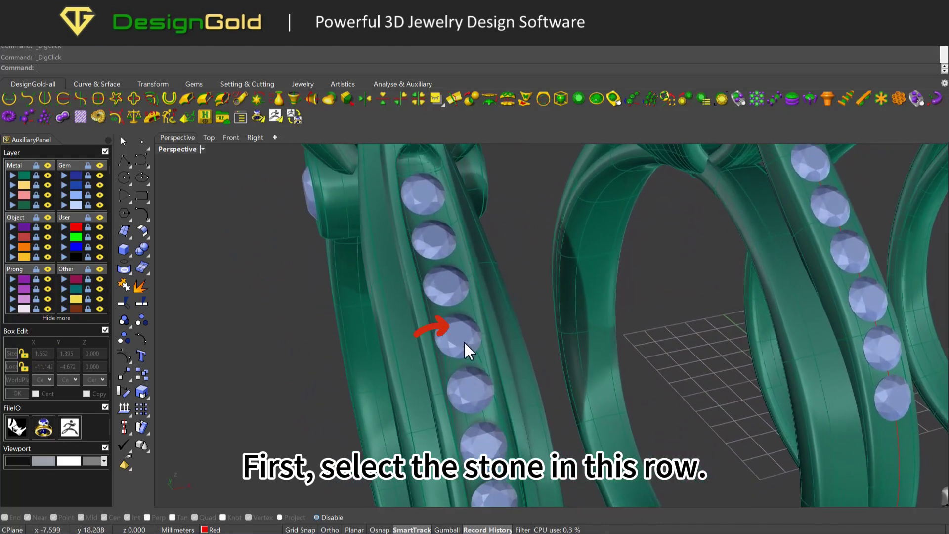
{"action": "left_click", "coordinate": [461, 321]}
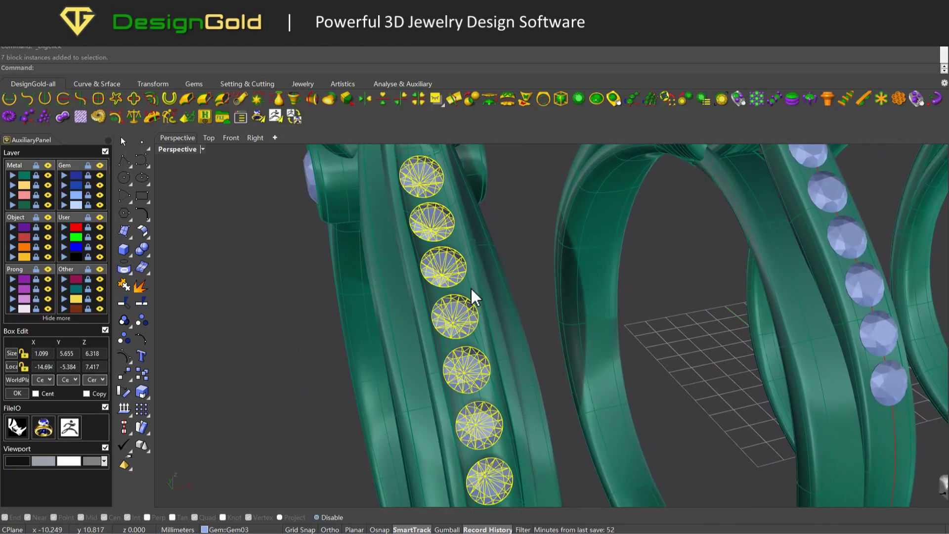
{"action": "left_click", "coordinate": [777, 99]}
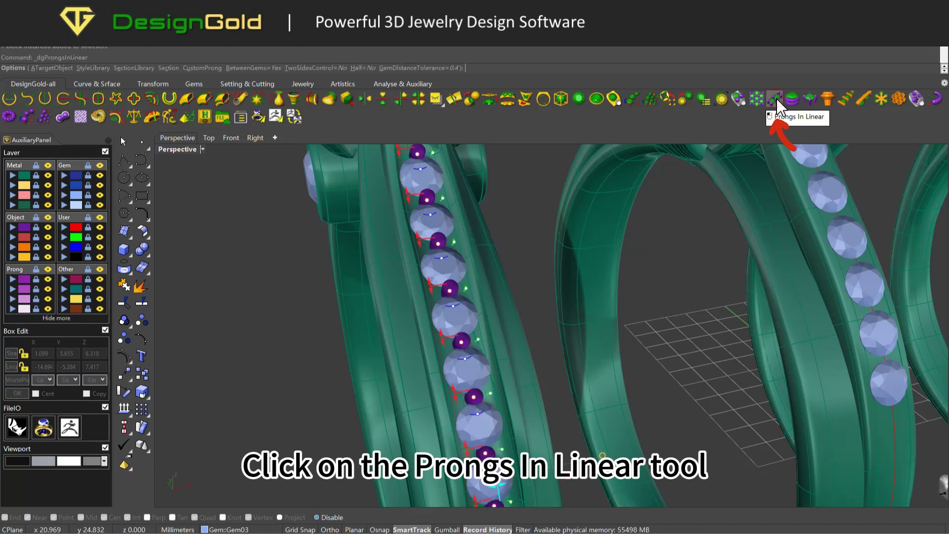
{"action": "scroll", "coordinate": [461, 276], "scroll_direction": "down", "scroll_amount": 2}
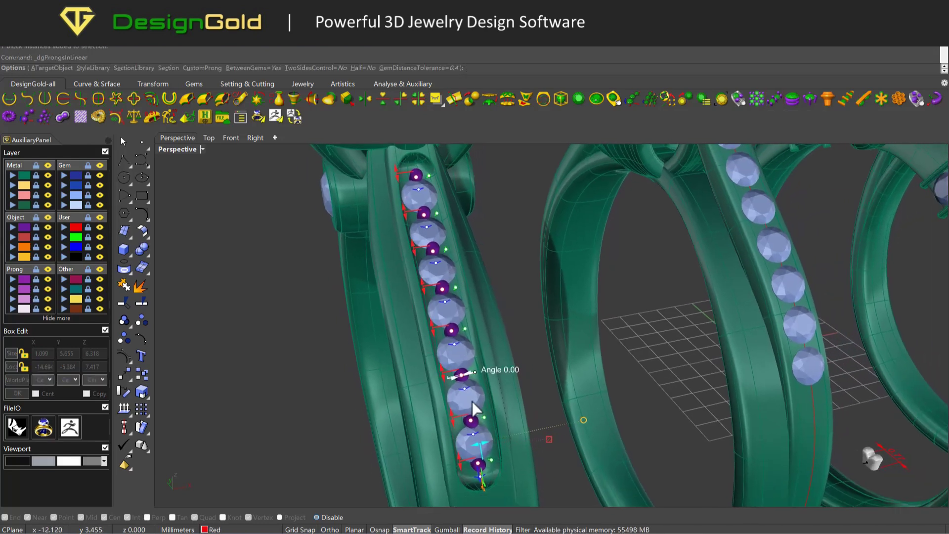
{"action": "scroll", "coordinate": [473, 424], "scroll_direction": "up", "scroll_amount": 2}
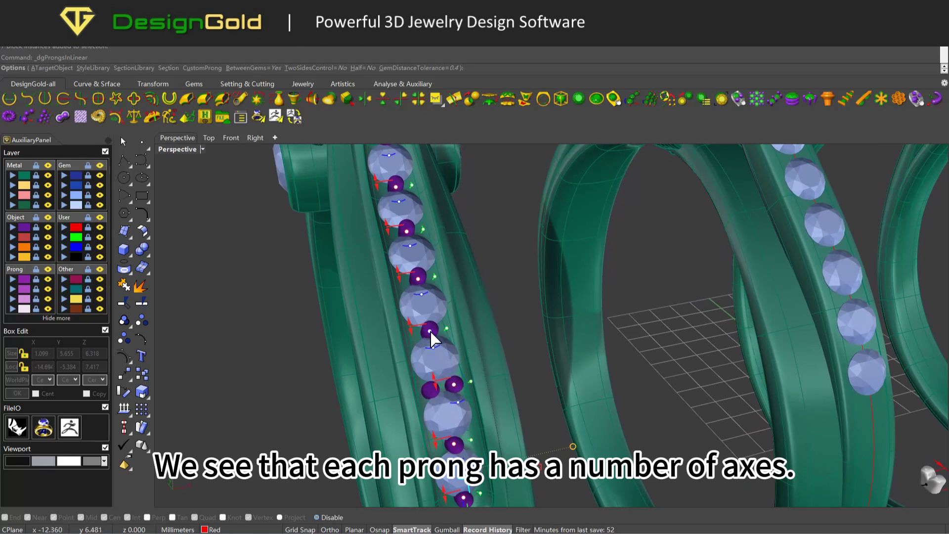
- Move individual prongs sideways from the centreline of the first ring's stone row so they split into pairs
{"action": "right_click_drag", "start_coordinate": [424, 276], "coordinate": [444, 366]}
{"action": "left_click_drag", "start_coordinate": [444, 367], "coordinate": [463, 364]}
{"action": "right_click_drag", "start_coordinate": [464, 364], "coordinate": [460, 343]}
{"action": "left_click_drag", "start_coordinate": [461, 346], "coordinate": [483, 338]}
{"action": "right_click_drag", "start_coordinate": [443, 257], "coordinate": [491, 317]}
- Adjust individual prongs between the stones using their size, height and angle handles
{"action": "scroll", "coordinate": [491, 311], "scroll_direction": "up", "scroll_amount": 6}
{"action": "left_click_drag", "start_coordinate": [465, 295], "coordinate": [463, 272]}
{"action": "right_click_drag", "start_coordinate": [472, 255], "coordinate": [484, 285]}
{"action": "left_click_drag", "start_coordinate": [469, 303], "coordinate": [492, 315]}
{"action": "right_click_drag", "start_coordinate": [491, 315], "coordinate": [521, 323]}
{"action": "left_click_drag", "start_coordinate": [530, 327], "coordinate": [528, 339]}
{"action": "left_click_drag", "start_coordinate": [510, 263], "coordinate": [510, 270]}
{"action": "right_click_drag", "start_coordinate": [510, 270], "coordinate": [480, 347]}
{"action": "scroll", "coordinate": [496, 278], "scroll_direction": "down", "scroll_amount": 6}
{"action": "scroll", "coordinate": [481, 352], "scroll_direction": "up", "scroll_amount": 10}
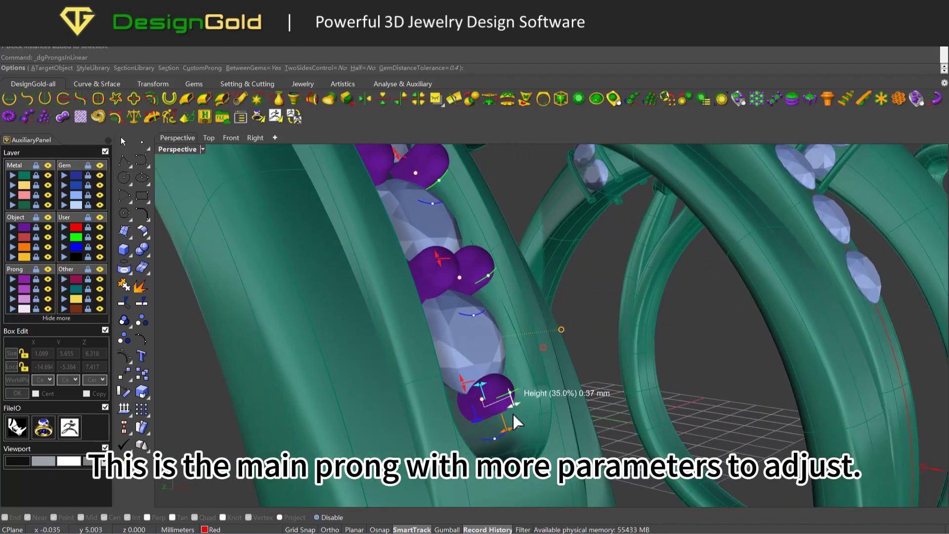
- Adjust the height on the main prong at the row's lower end and resize all prongs together
{"action": "mouse_move", "coordinate": [518, 409]}
{"action": "right_mouse_down"}
{"action": "mouse_move", "coordinate": [508, 396]}
{"action": "mouse_move", "coordinate": [496, 411]}
{"action": "mouse_move", "coordinate": [521, 405]}
{"action": "right_mouse_up"}
{"action": "left_click_drag", "start_coordinate": [520, 405], "coordinate": [504, 391]}
{"action": "right_click_drag", "start_coordinate": [542, 418], "coordinate": [491, 393]}
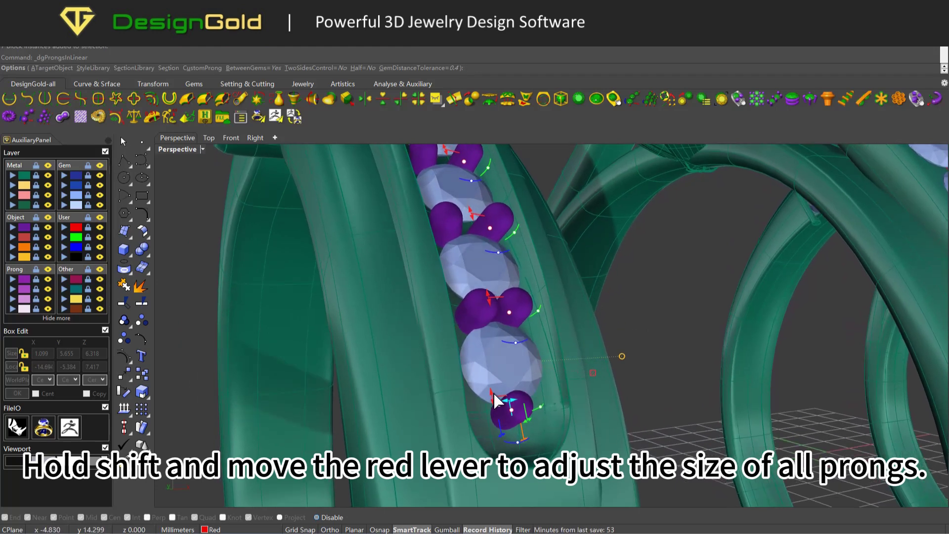
{"action": "left_click_drag", "start_coordinate": [493, 398], "coordinate": [496, 398], "text": "shift"}
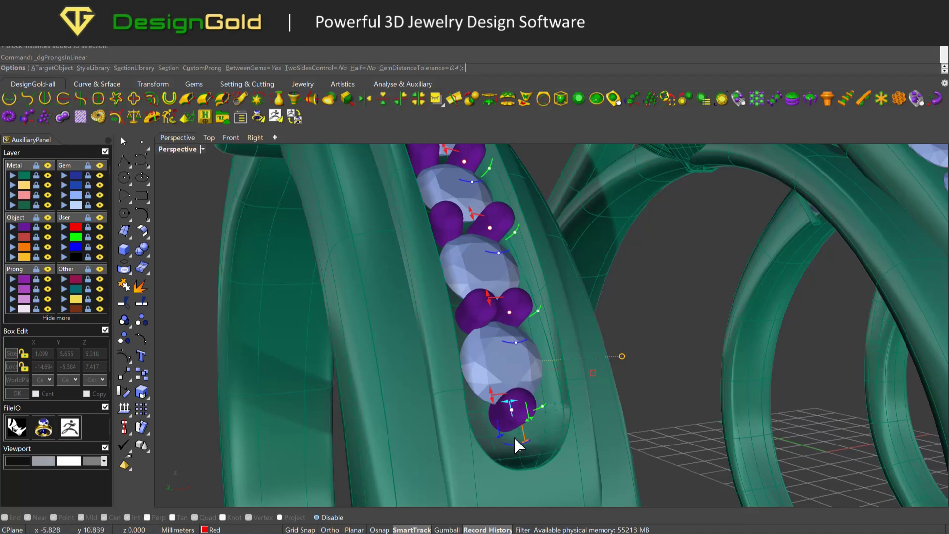
{"action": "right_click_drag", "start_coordinate": [515, 442], "coordinate": [507, 418]}
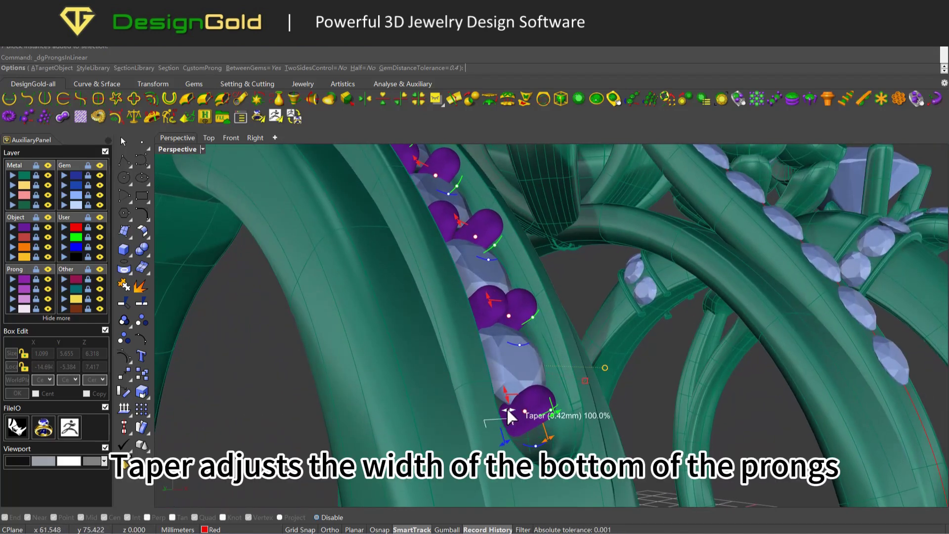
- Adjust the taper of the prongs' bases and the fillet of their rounded tops on the main prong
{"action": "left_click_drag", "start_coordinate": [508, 410], "coordinate": [509, 411]}
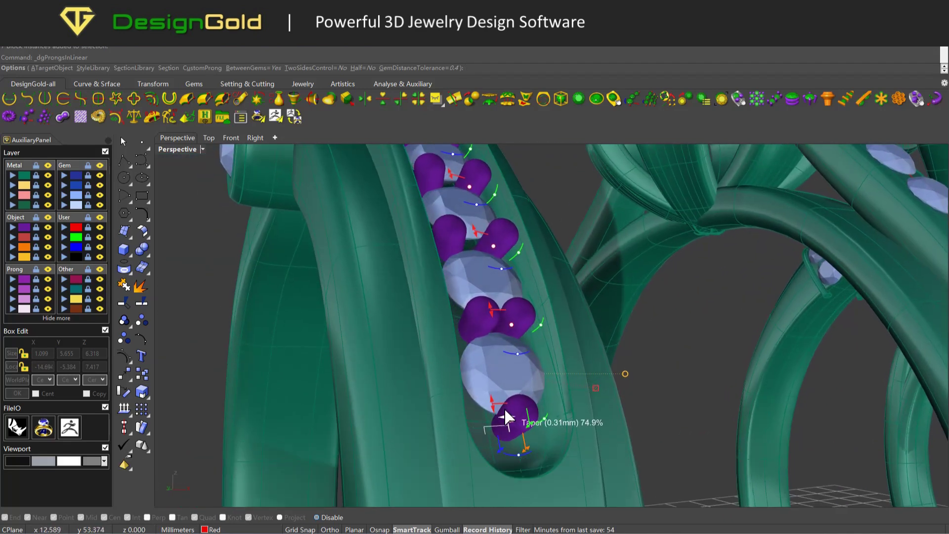
{"action": "left_click_drag", "start_coordinate": [505, 414], "coordinate": [520, 419]}
{"action": "right_click_drag", "start_coordinate": [519, 419], "coordinate": [529, 431]}
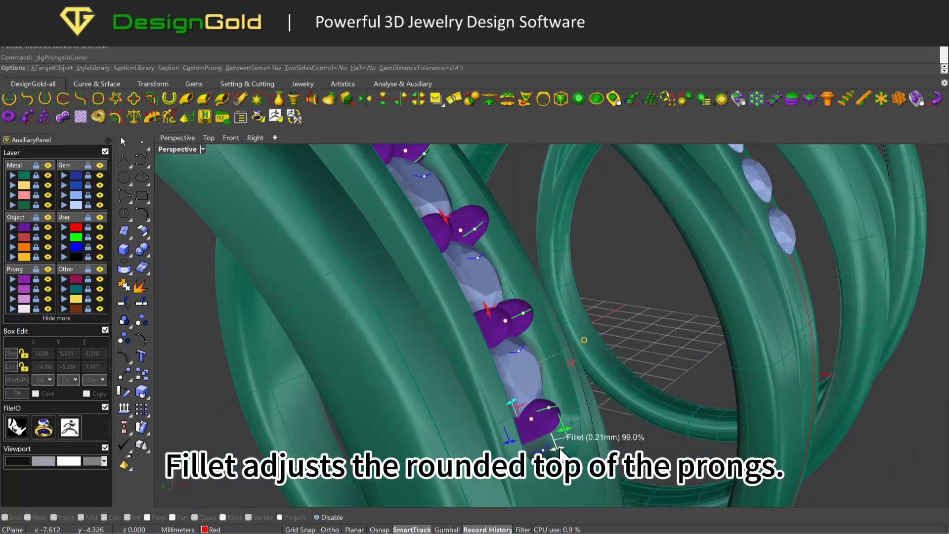
{"action": "mouse_move", "coordinate": [558, 448]}
{"action": "left_mouse_down"}
{"action": "mouse_move", "coordinate": [568, 444]}
{"action": "mouse_move", "coordinate": [564, 453]}
{"action": "left_mouse_up"}
{"action": "right_click_drag", "start_coordinate": [564, 453], "coordinate": [519, 373]}
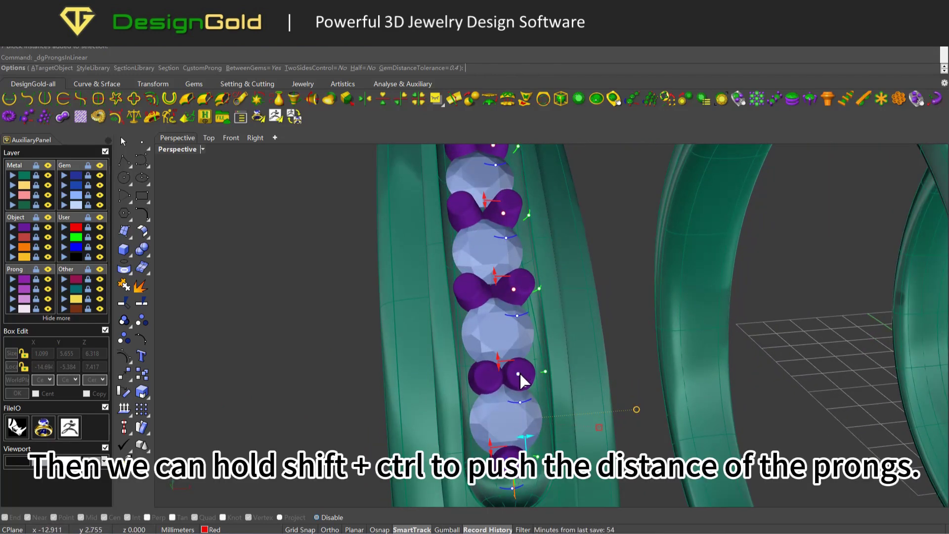
- Spread all the prongs of the first ring's stone row further apart at once
{"action": "mouse_move", "coordinate": [517, 374]}
{"action": "left_mouse_down", "text": "ctrl+shift"}
{"action": "mouse_move", "coordinate": [530, 373]}
{"action": "mouse_move", "coordinate": [535, 356]}
{"action": "mouse_move", "coordinate": [532, 371]}
{"action": "mouse_move", "coordinate": [521, 367]}
{"action": "mouse_move", "coordinate": [529, 368]}
{"action": "left_mouse_up", "text": "ctrl+shift"}
{"action": "scroll", "coordinate": [530, 371], "scroll_direction": "down", "scroll_amount": 8}
{"action": "scroll", "coordinate": [530, 371], "scroll_direction": "up", "scroll_amount": 6}
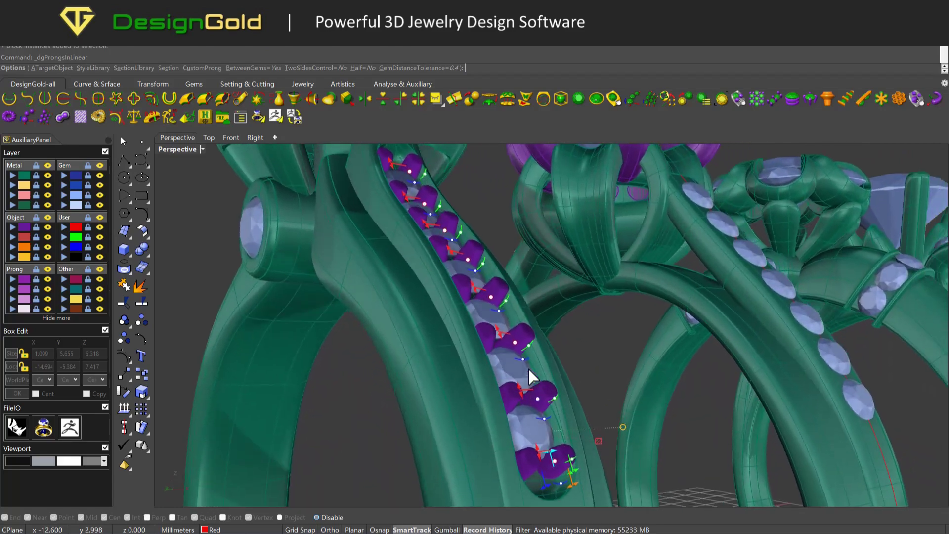
{"action": "right_click_drag", "start_coordinate": [530, 371], "coordinate": [537, 371]}
{"action": "right_click_drag", "start_coordinate": [537, 371], "coordinate": [548, 376]}
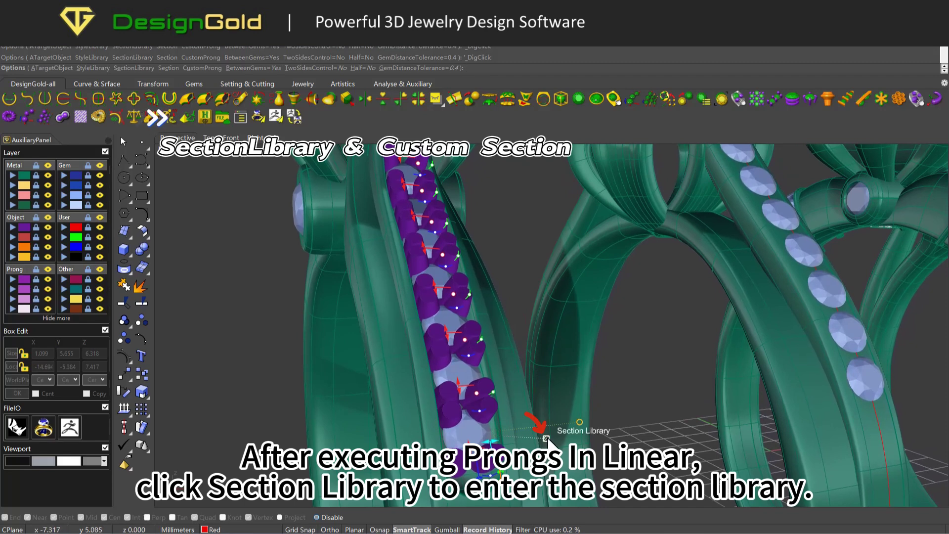
- Apply the heart section s001 from the section library to the prongs and try adjusting their handles
{"action": "left_click", "coordinate": [547, 439]}
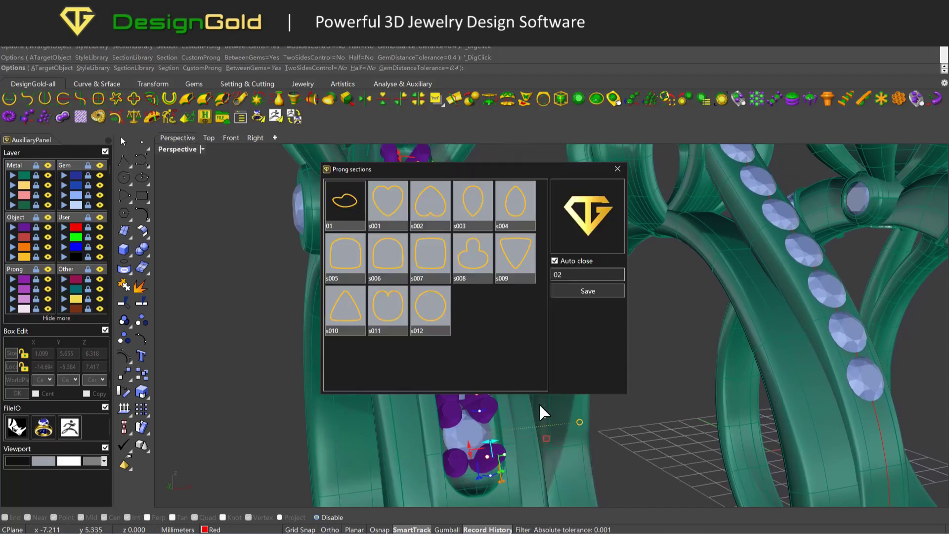
{"action": "left_click", "coordinate": [393, 205]}
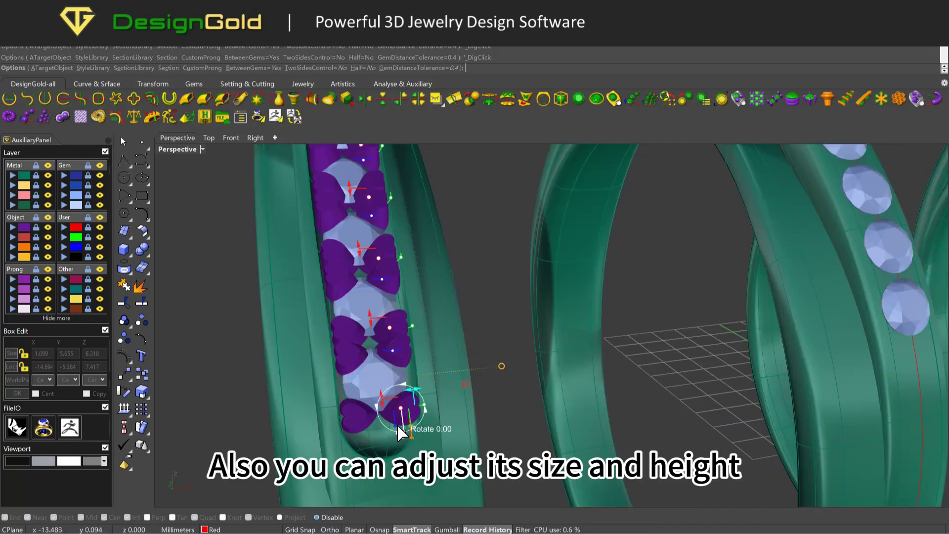
{"action": "right_click_drag", "start_coordinate": [399, 428], "coordinate": [585, 411], "text": "shift"}
{"action": "left_click_drag", "start_coordinate": [583, 383], "coordinate": [586, 369]}
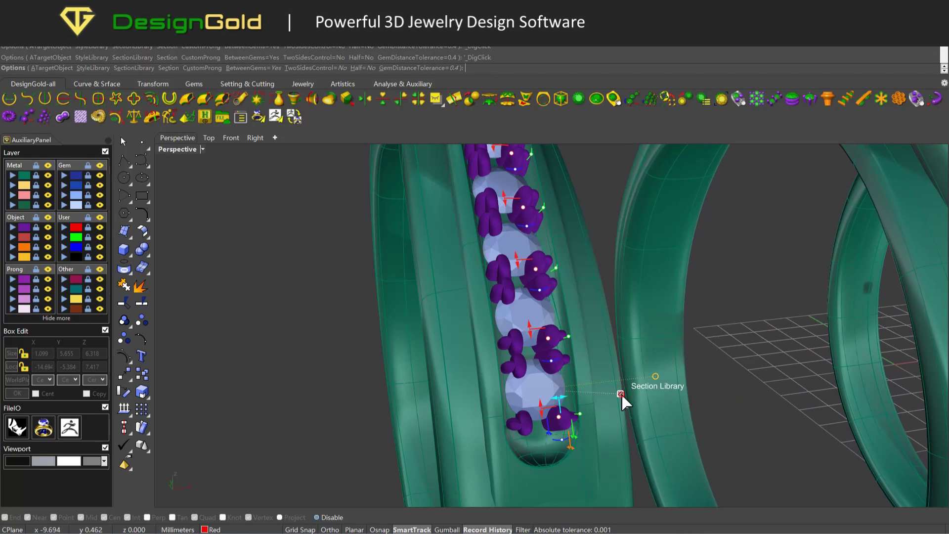
- Try the triangular section s009 from the section library on the prongs and cancel Prongs In Linear
{"action": "left_click", "coordinate": [621, 395]}
{"action": "left_click", "coordinate": [519, 257]}
{"action": "right_click_drag", "start_coordinate": [523, 259], "coordinate": [537, 269]}
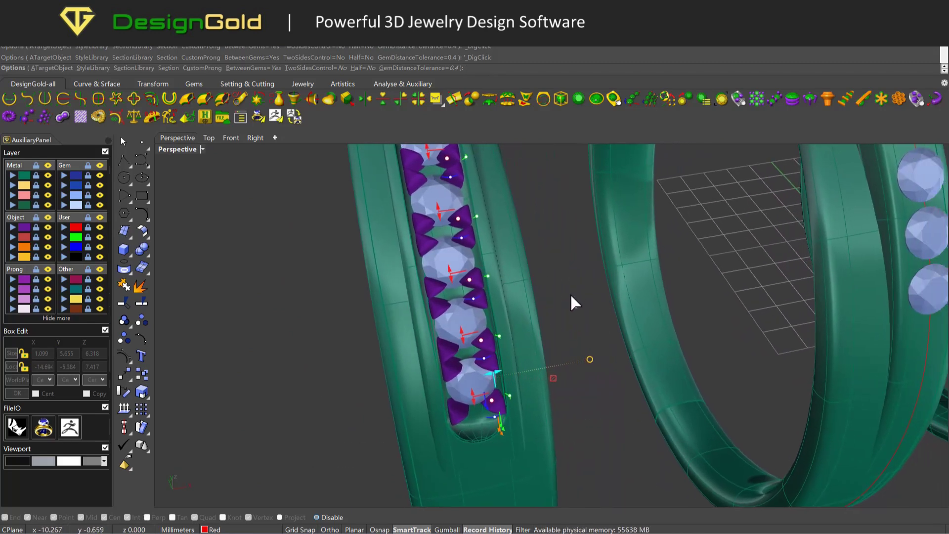
{"action": "key", "text": "Escape"}
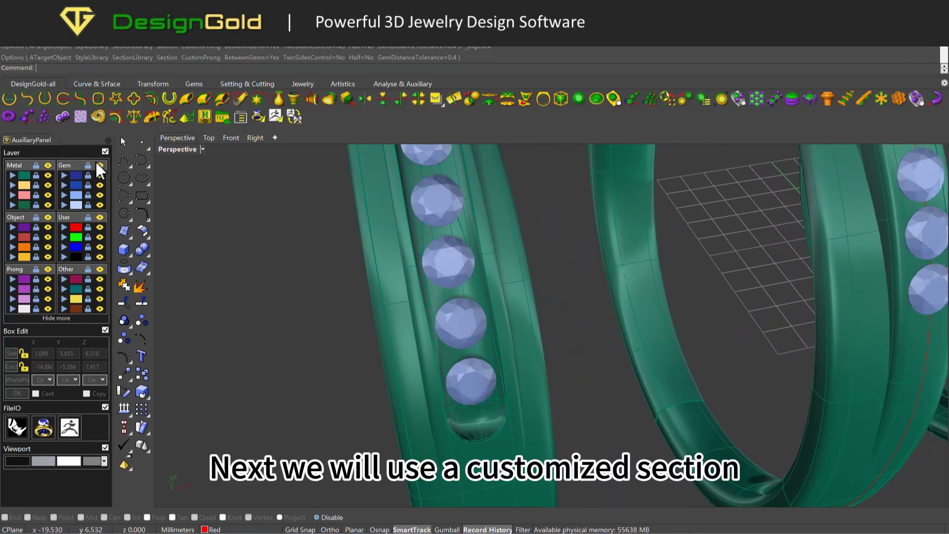
- Draw a small closed hexagonal curve beside the first ring with Curve Revolve Mirror, using number 6 and angle 60
{"action": "left_click", "coordinate": [131, 101]}
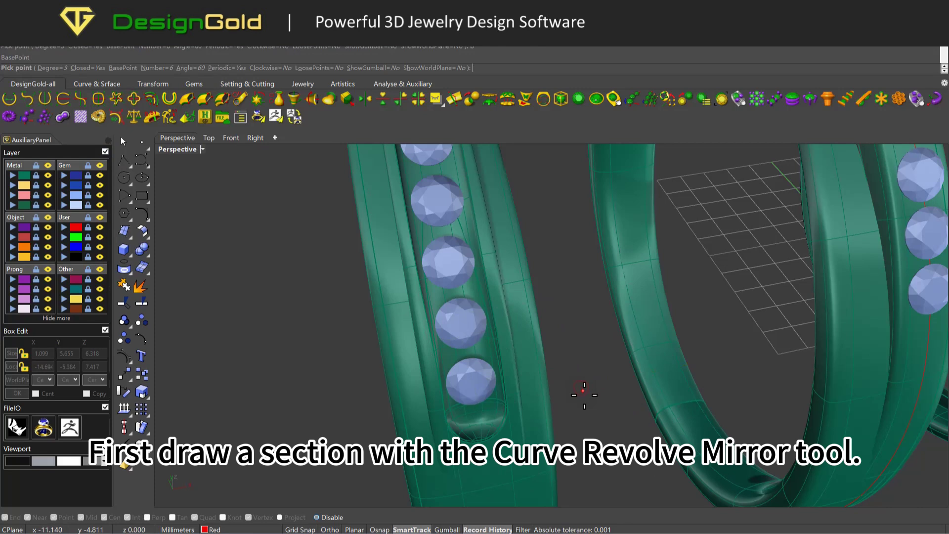
{"action": "left_click", "coordinate": [582, 385]}
{"action": "left_click", "coordinate": [577, 378]}
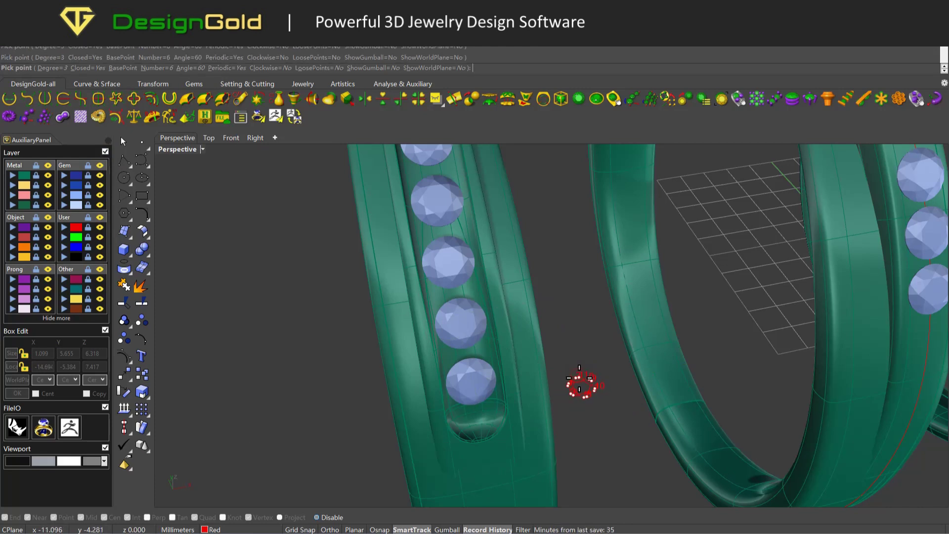
{"action": "key", "text": "Return"}
{"action": "left_click", "coordinate": [587, 373]}
- Run Prongs In Linear on the first ring's seven stones with the drawn hexagon as the prong section
{"action": "left_click", "coordinate": [461, 317]}
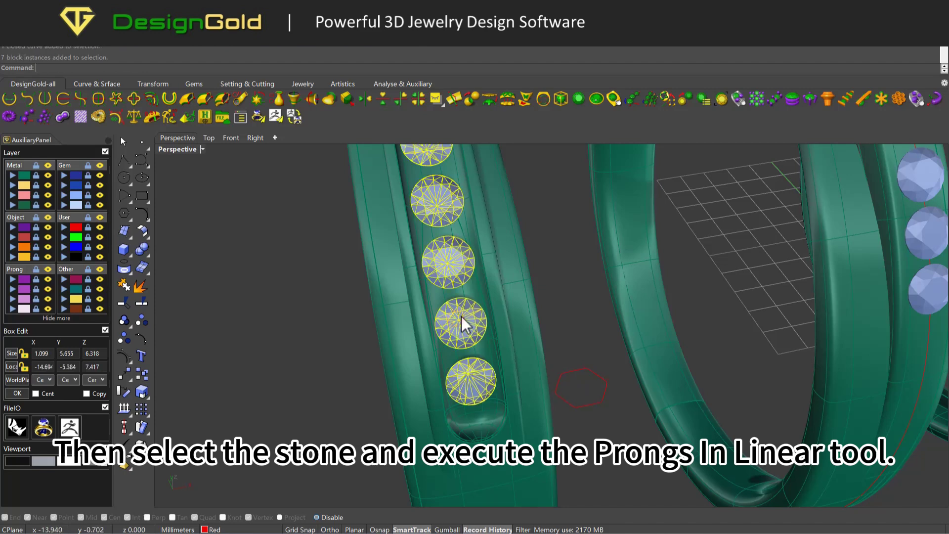
{"action": "left_click", "coordinate": [774, 95]}
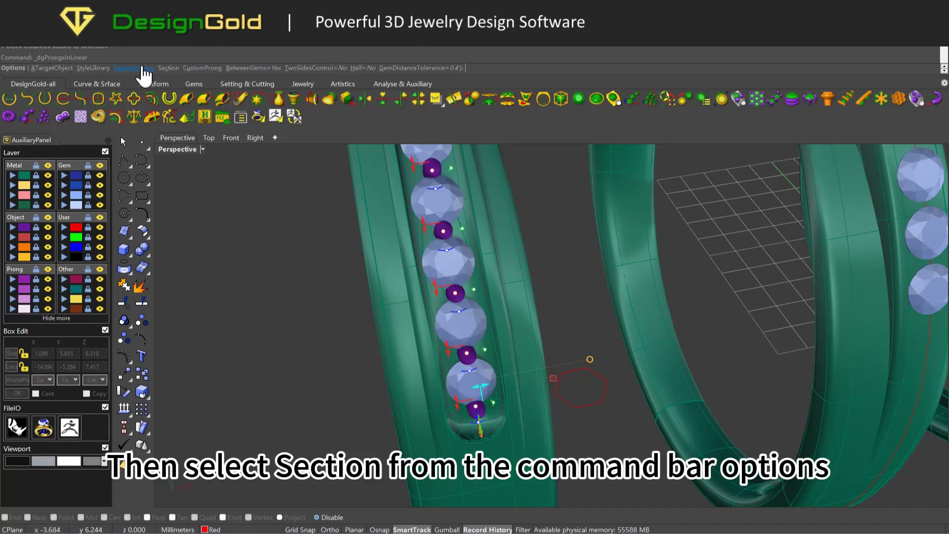
{"action": "left_click", "coordinate": [168, 68]}
{"action": "left_click", "coordinate": [568, 374]}
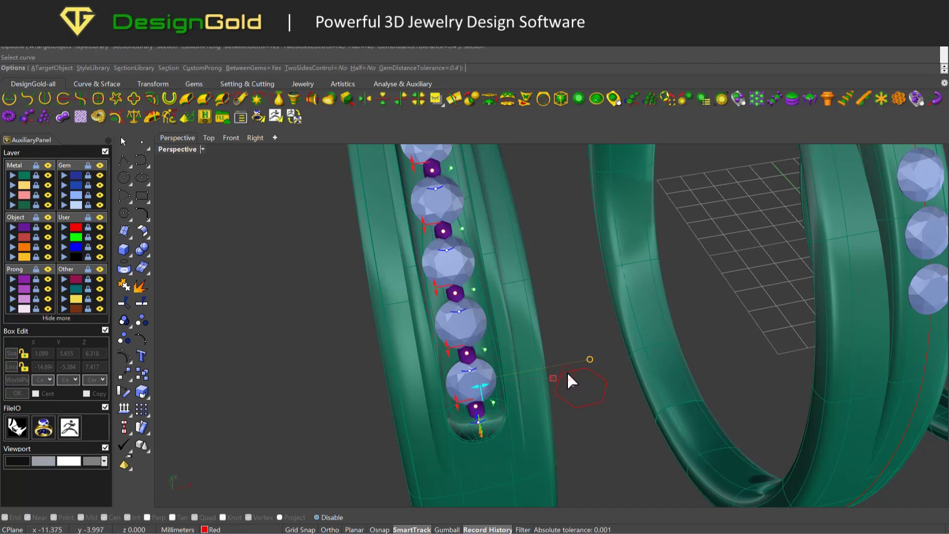
- Spread the hexagonal prongs to both sides of the stones, pair them along the row and fine-tune the main prong
{"action": "left_click_drag", "start_coordinate": [468, 360], "coordinate": [485, 339]}
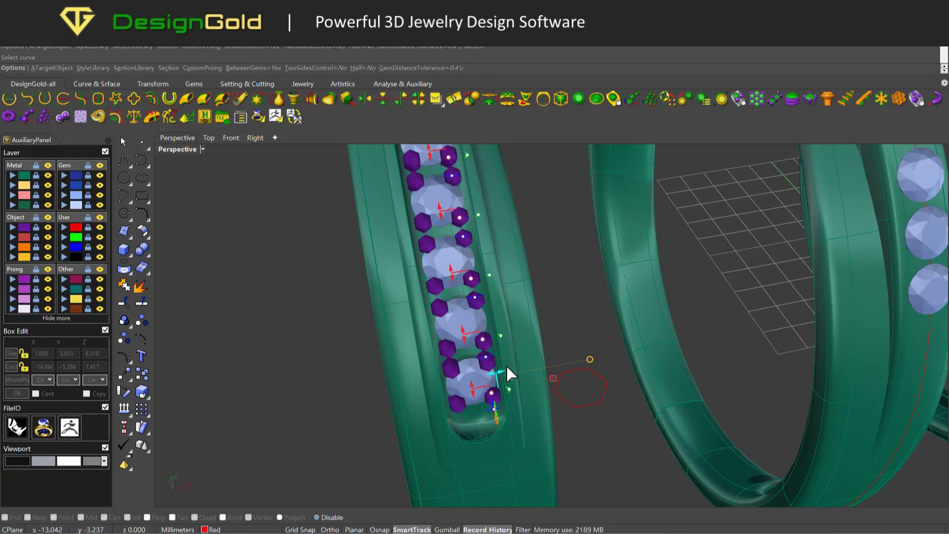
{"action": "right_click_drag", "start_coordinate": [506, 366], "coordinate": [497, 427]}
{"action": "left_click_drag", "start_coordinate": [496, 415], "coordinate": [496, 414]}
{"action": "right_click_drag", "start_coordinate": [557, 402], "coordinate": [562, 343]}
{"action": "scroll", "coordinate": [557, 402], "scroll_direction": "down", "scroll_amount": 3}
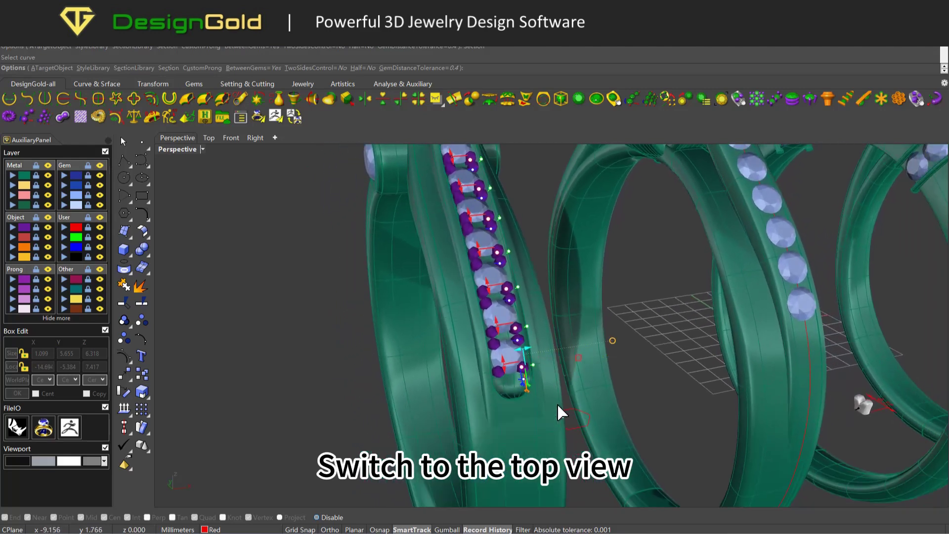
- In the top view, capture the hexagonal prong section and save it to the section library as 02
{"action": "left_click", "coordinate": [208, 138]}
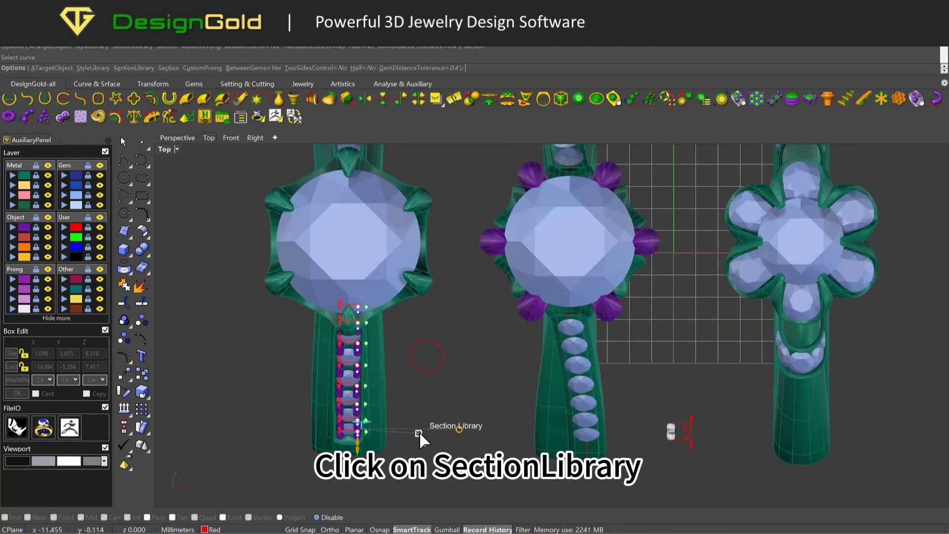
{"action": "left_click", "coordinate": [419, 432]}
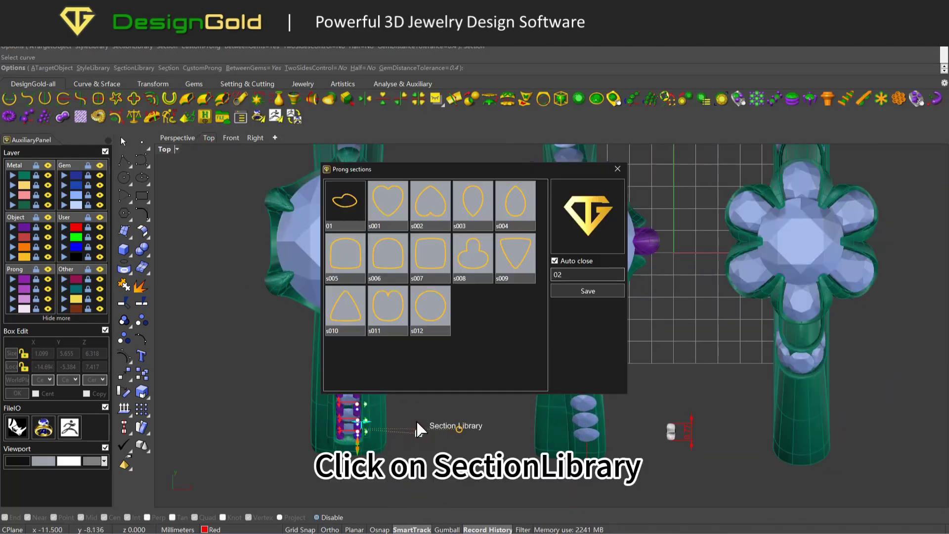
{"action": "left_click", "coordinate": [601, 218]}
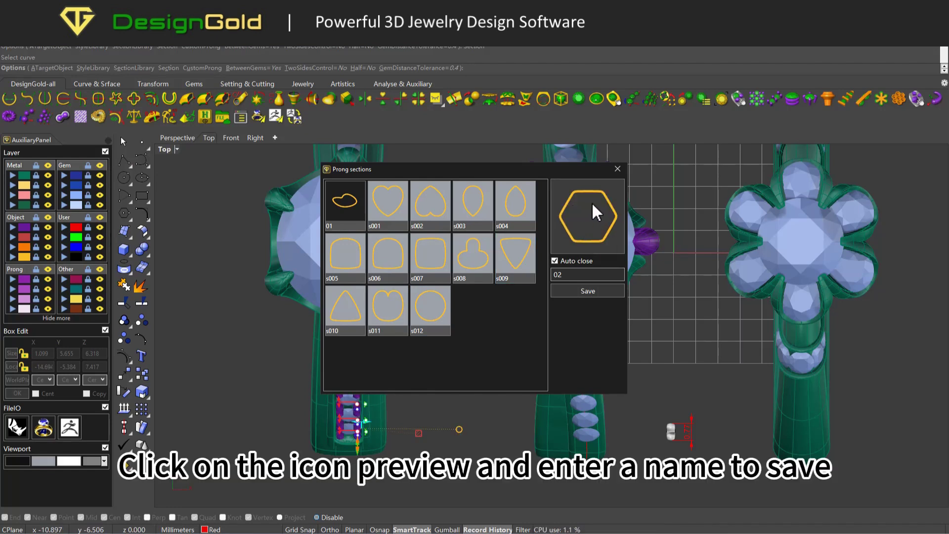
{"action": "left_click", "coordinate": [585, 291]}
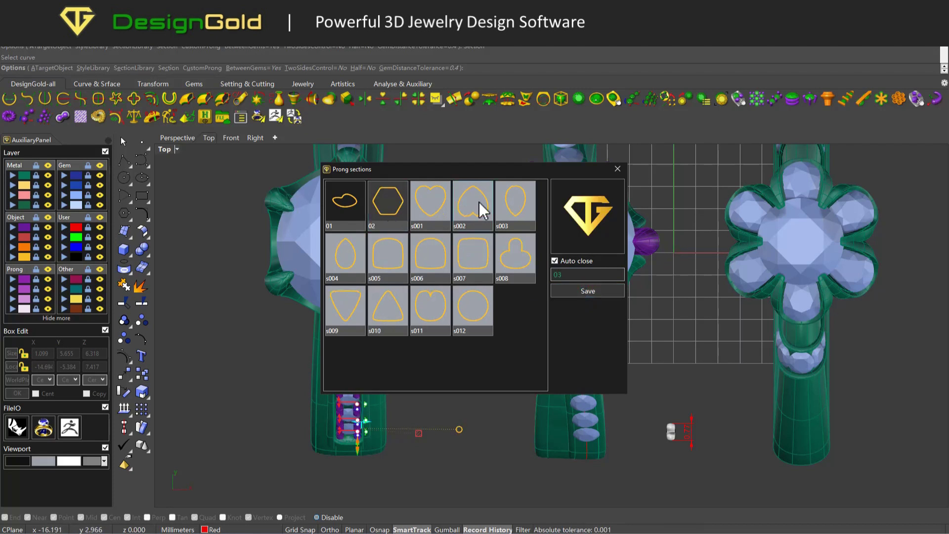
{"action": "left_click", "coordinate": [622, 168]}
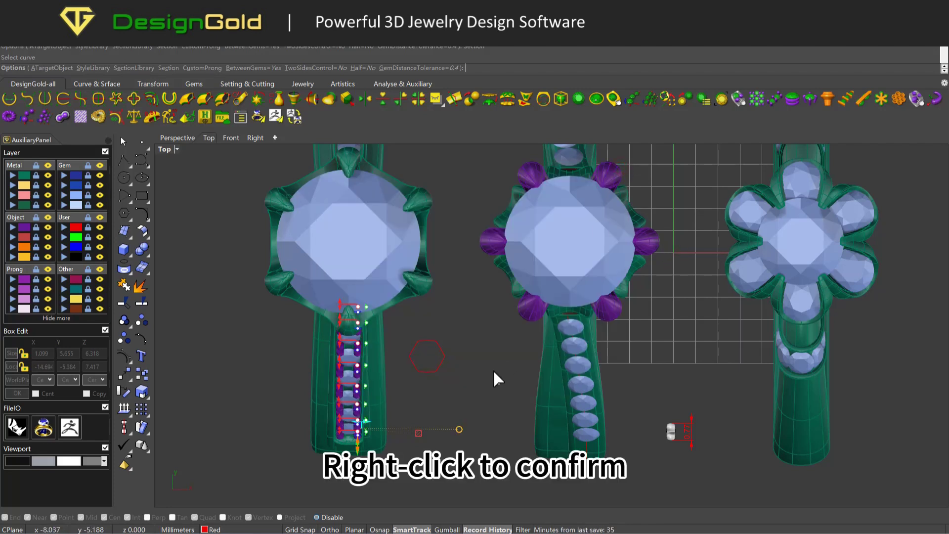
- Return to the perspective view and confirm the hexagonal prongs on the first ring's stone row
{"action": "left_click", "coordinate": [186, 138]}
{"action": "right_click_drag", "start_coordinate": [430, 180], "coordinate": [564, 318]}
{"action": "right_click", "coordinate": [564, 318]}
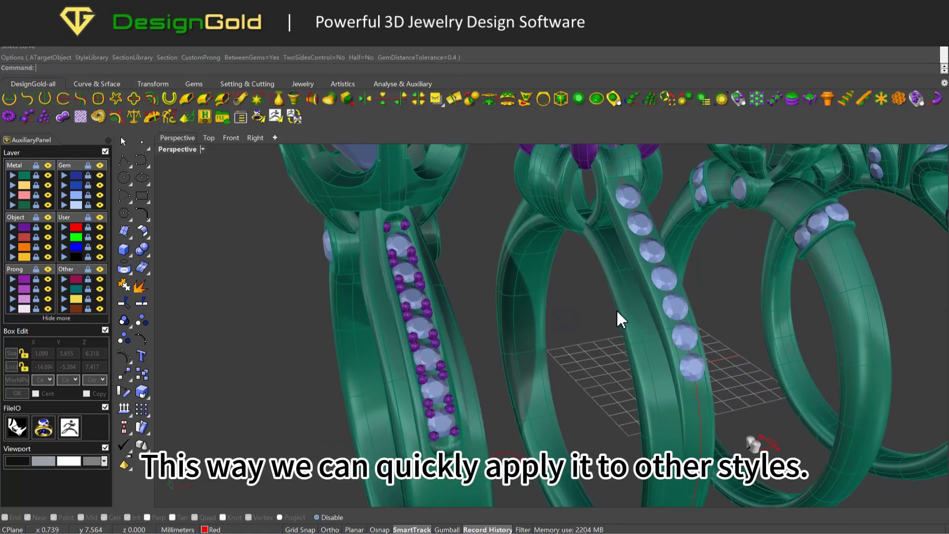
- Run Prongs In Linear on the second ring's seven stones with saved hexagonal section 02 and spread the prongs to both sides
{"action": "left_click", "coordinate": [649, 248]}
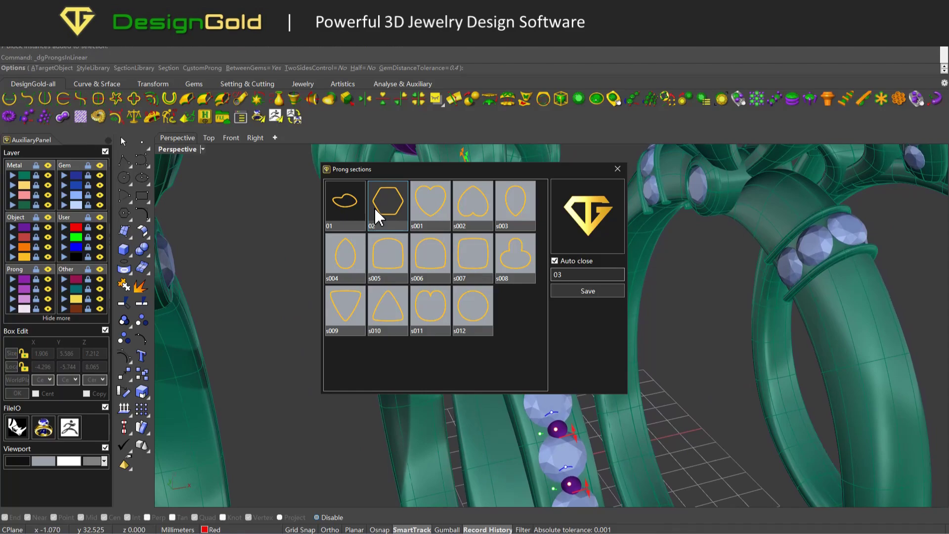
{"action": "left_click", "coordinate": [376, 211]}
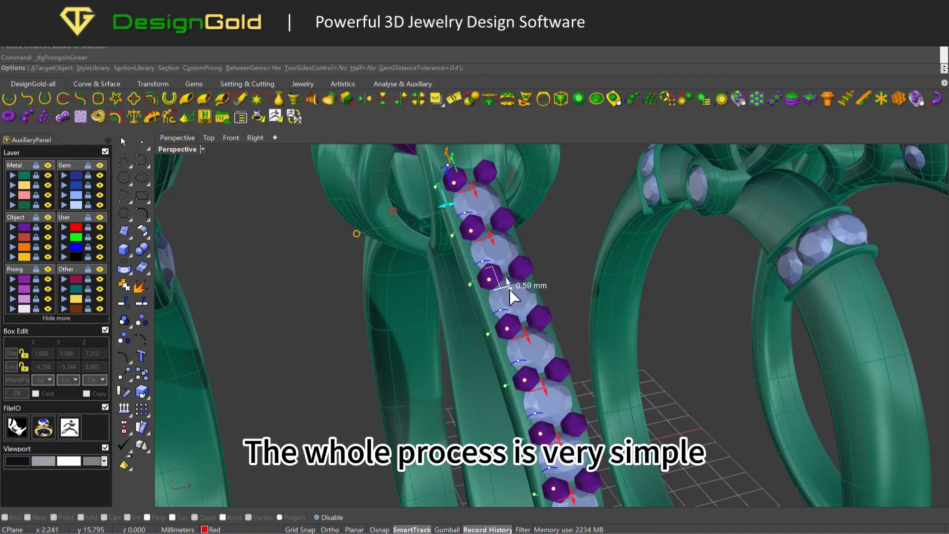
{"action": "scroll", "coordinate": [508, 278], "scroll_direction": "down", "scroll_amount": 5}
{"action": "scroll", "coordinate": [508, 277], "scroll_direction": "up", "scroll_amount": 4}
{"action": "right_click_drag", "start_coordinate": [508, 275], "coordinate": [479, 305]}
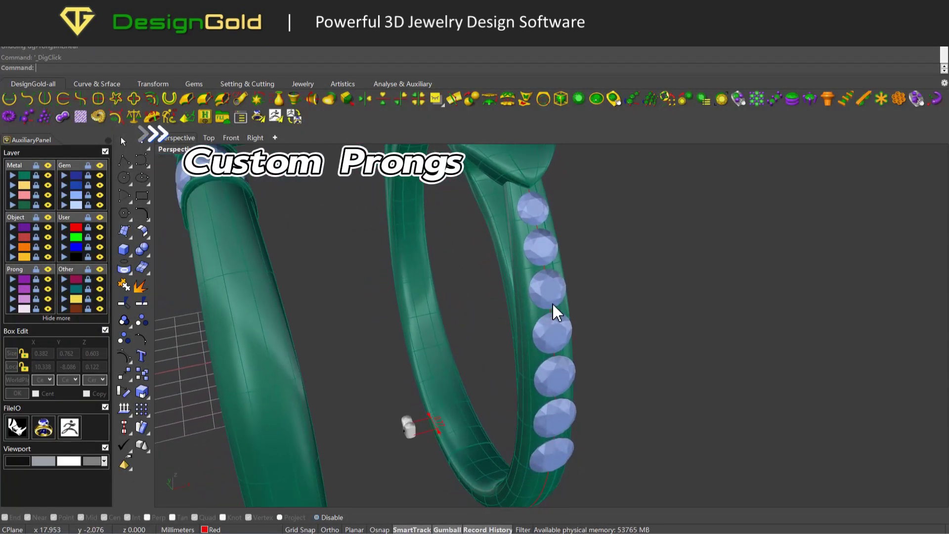
- Run Prongs In Linear on the ring row of seven graduated stones, using the white modelled prong as the custom prong
{"action": "left_click", "coordinate": [556, 292]}
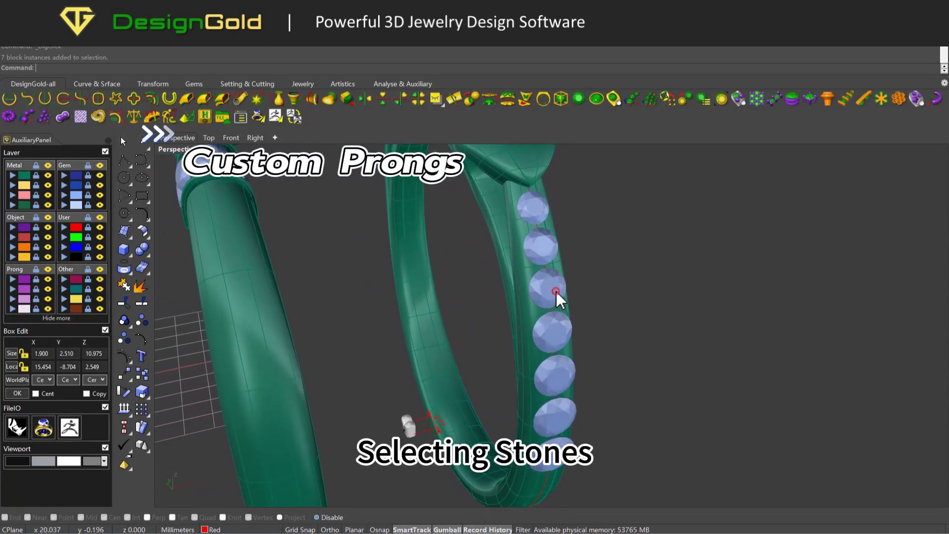
{"action": "left_click", "coordinate": [776, 98]}
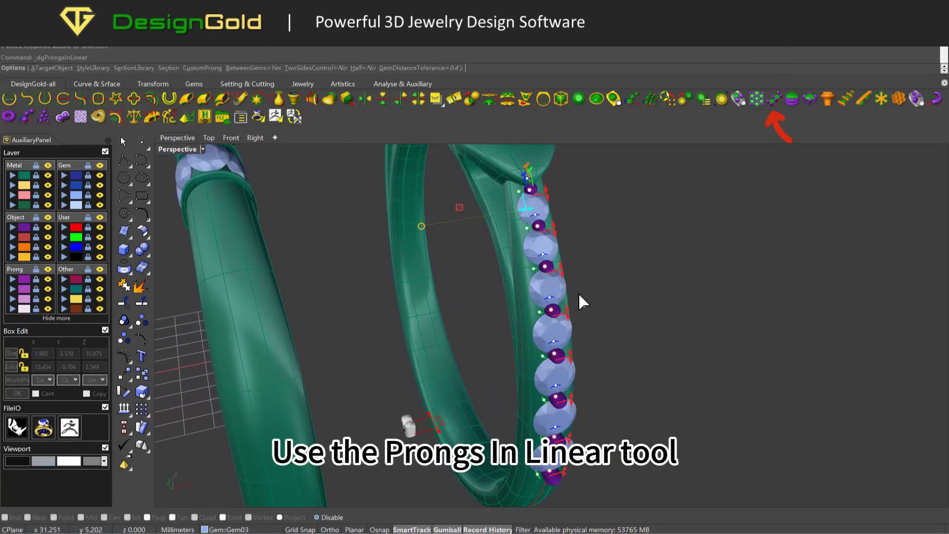
{"action": "left_click", "coordinate": [204, 68]}
{"action": "scroll", "coordinate": [410, 420], "scroll_direction": "up", "scroll_amount": 3}
{"action": "right_click_drag", "start_coordinate": [411, 418], "coordinate": [385, 369]}
{"action": "left_click", "coordinate": [413, 398]}
- Spread the custom prongs to both sides of the graduated stones and confirm them
{"action": "right_click_drag", "start_coordinate": [433, 430], "coordinate": [528, 290]}
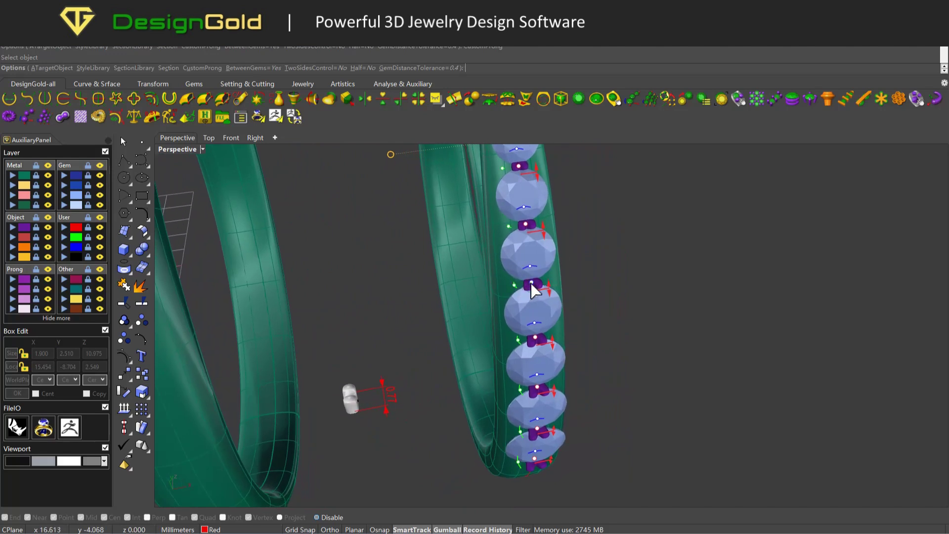
{"action": "left_click_drag", "start_coordinate": [532, 283], "coordinate": [516, 285]}
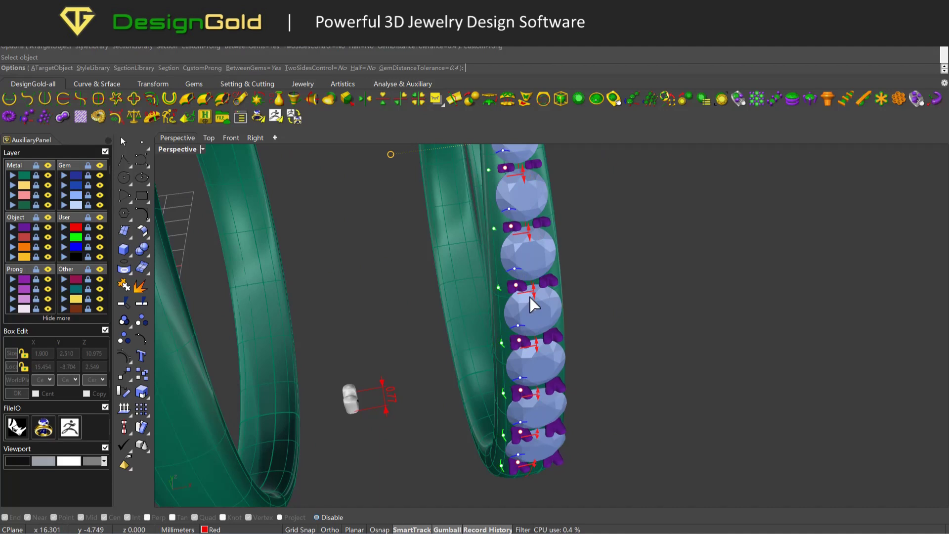
{"action": "key", "text": "Return"}
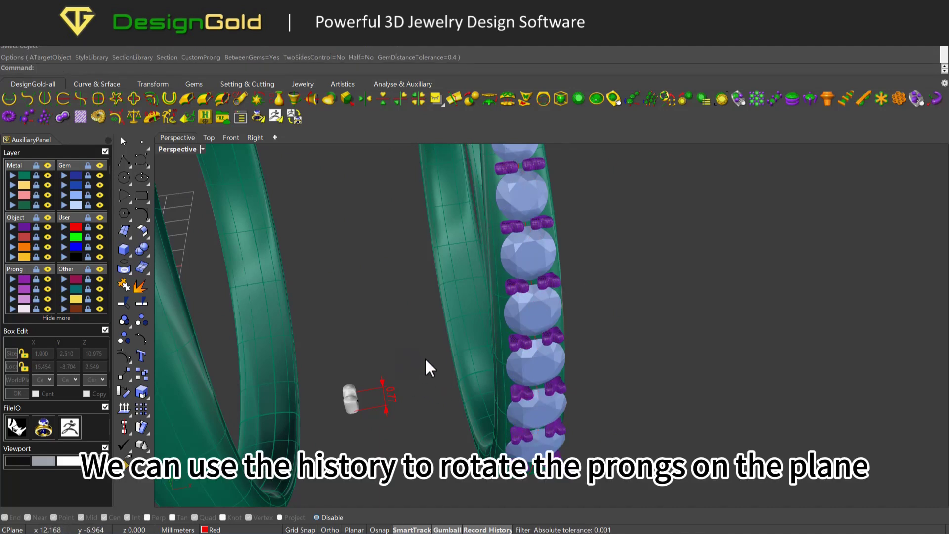
- Rotate the white source prong on its plane so the linked prongs on the stone row update through history
{"action": "left_click", "coordinate": [346, 402]}
{"action": "mouse_move", "coordinate": [320, 429]}
{"action": "right_mouse_down"}
{"action": "mouse_move", "coordinate": [322, 445]}
{"action": "mouse_move", "coordinate": [325, 425]}
{"action": "right_mouse_up"}
{"action": "left_click_drag", "start_coordinate": [325, 425], "coordinate": [396, 425]}
{"action": "left_click", "coordinate": [419, 451]}
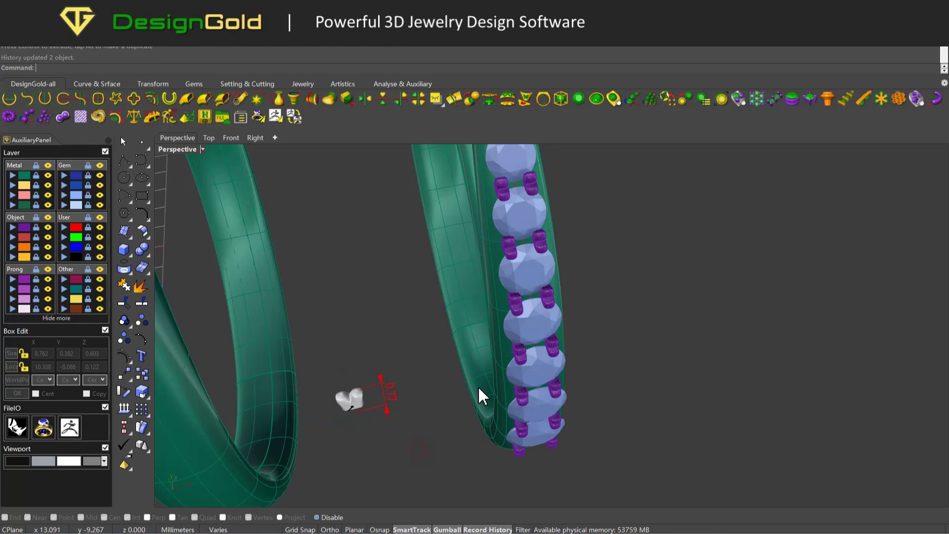
- Reopen the custom prongs on the graduated stones with Prongs In Linear and adjust their size with the handles
{"action": "left_click", "coordinate": [520, 351]}
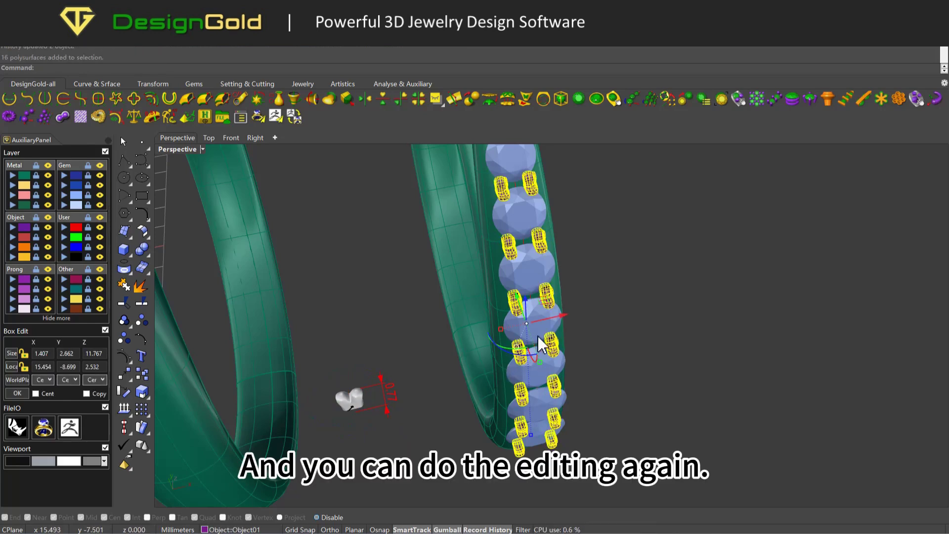
{"action": "left_click", "coordinate": [774, 99]}
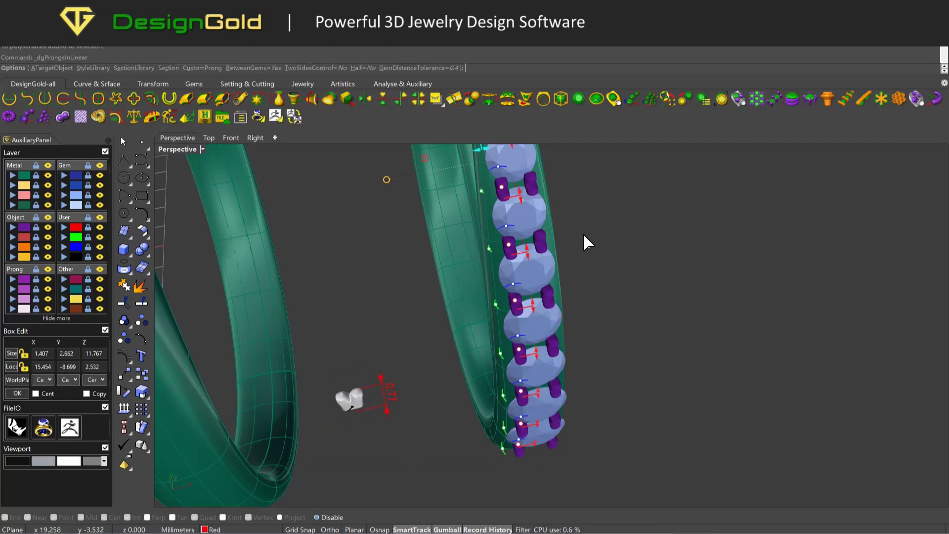
{"action": "scroll", "coordinate": [543, 242], "scroll_direction": "up", "scroll_amount": 3}
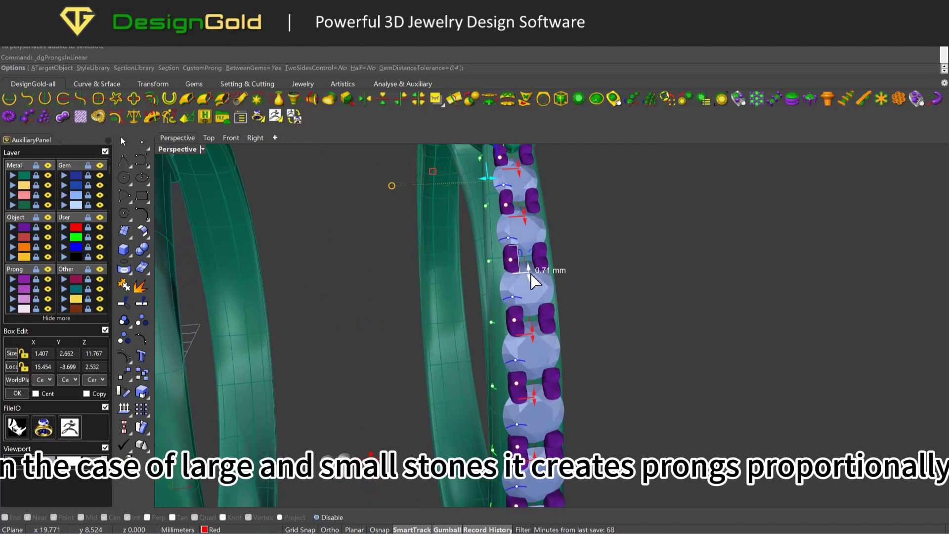
{"action": "right_click_drag", "start_coordinate": [531, 276], "coordinate": [532, 275]}
{"action": "left_click_drag", "start_coordinate": [523, 197], "coordinate": [522, 197]}
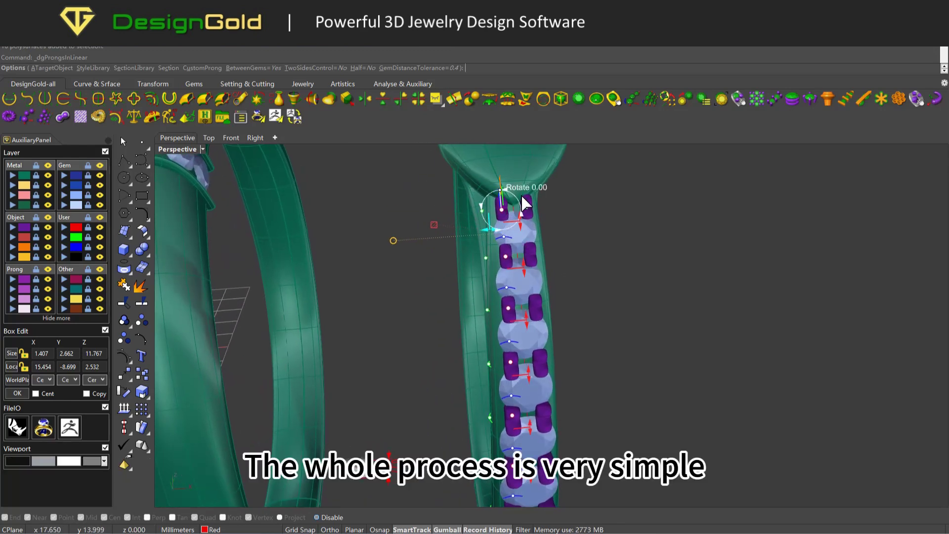
{"action": "right_click_drag", "start_coordinate": [531, 283], "coordinate": [520, 360]}
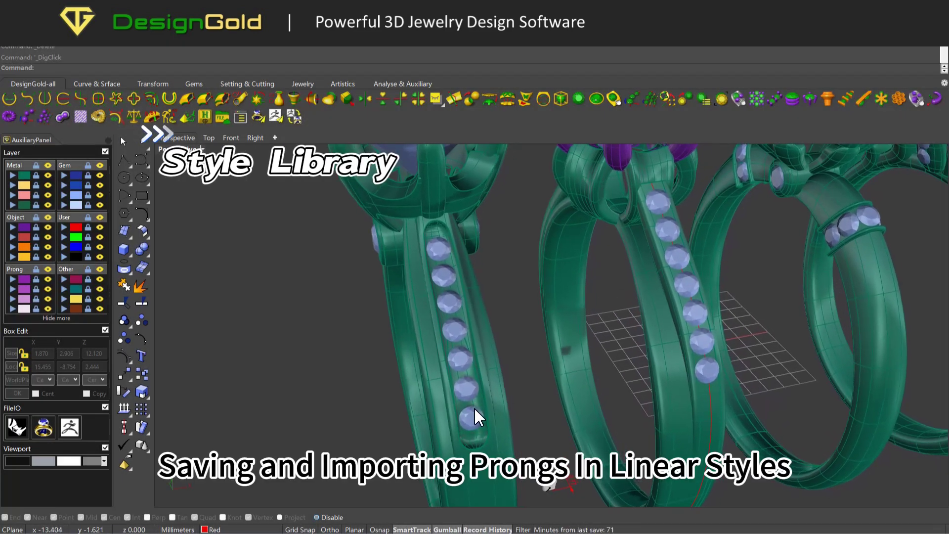
- Run Prongs In Linear on the first ring's seven stones, using the white modelled prong as the custom prong
{"action": "right_click_drag", "start_coordinate": [475, 409], "coordinate": [490, 341]}
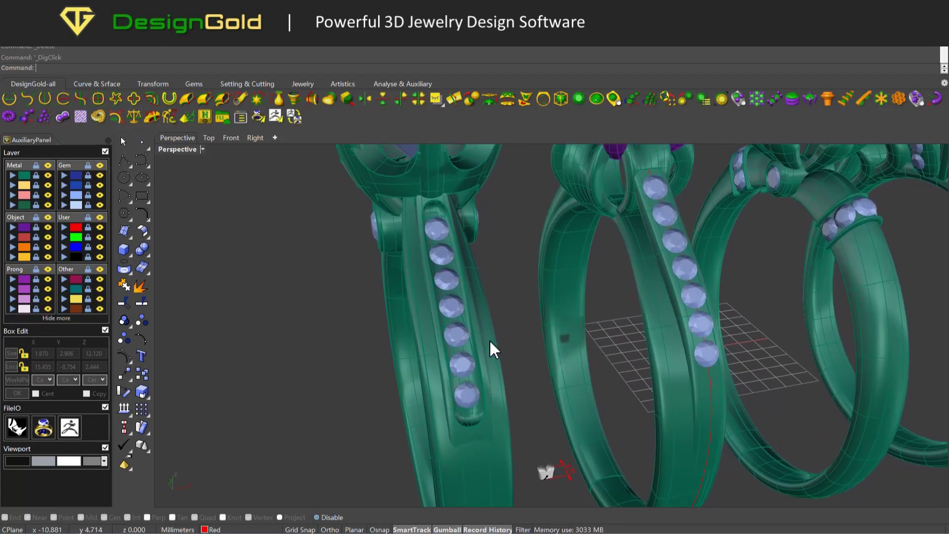
{"action": "left_click", "coordinate": [451, 296]}
{"action": "left_click", "coordinate": [775, 99]}
{"action": "mouse_move", "coordinate": [465, 282]}
{"action": "right_mouse_down"}
{"action": "mouse_move", "coordinate": [459, 312]}
{"action": "mouse_move", "coordinate": [457, 298]}
{"action": "right_mouse_up"}
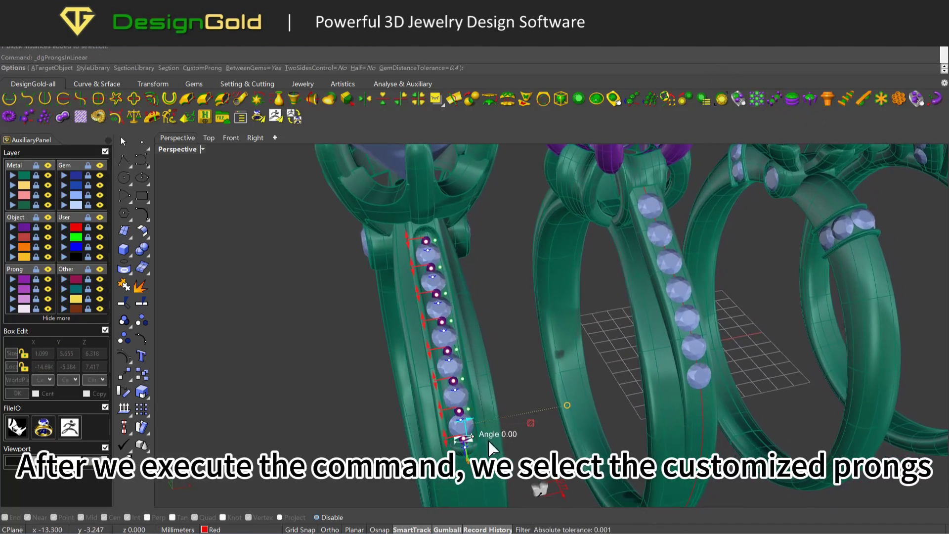
{"action": "left_click", "coordinate": [195, 68]}
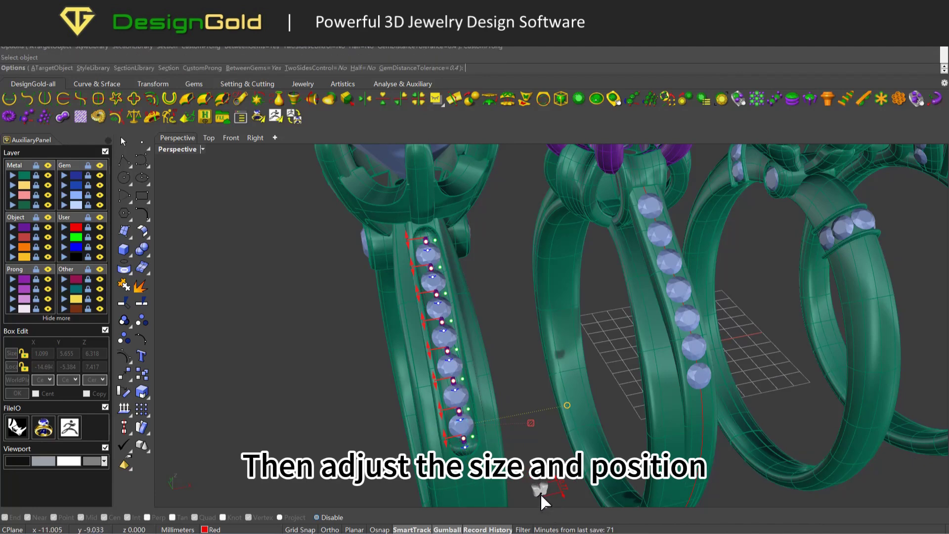
- Enlarge the custom prongs on the first ring and spread them to both sides of the stones
{"action": "scroll", "coordinate": [460, 406], "scroll_direction": "up", "scroll_amount": 5}
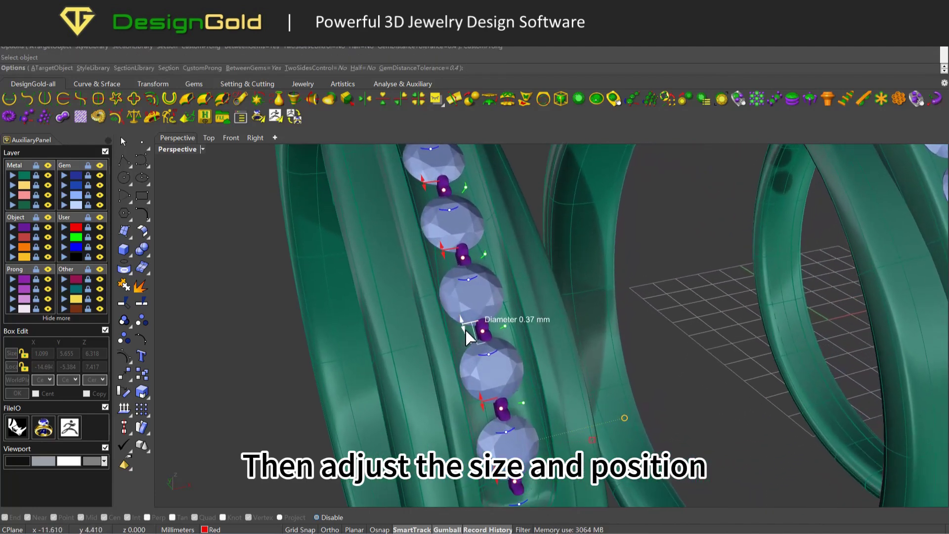
{"action": "left_click", "coordinate": [466, 332]}
{"action": "scroll", "coordinate": [483, 340], "scroll_direction": "down", "scroll_amount": 3}
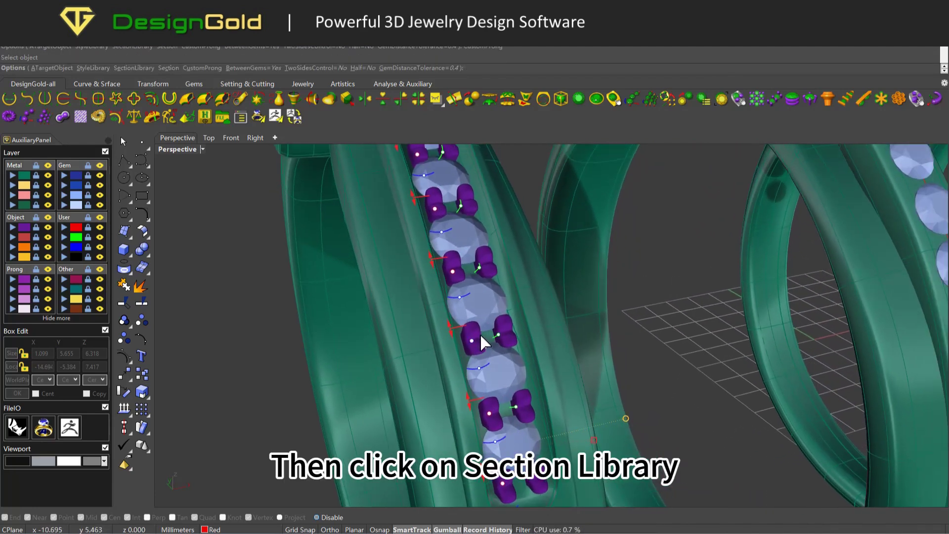
- Save the custom prong arrangement to the style library as 06, replacing the existing style, and import style 01 onto a stone row
{"action": "left_click", "coordinate": [607, 387]}
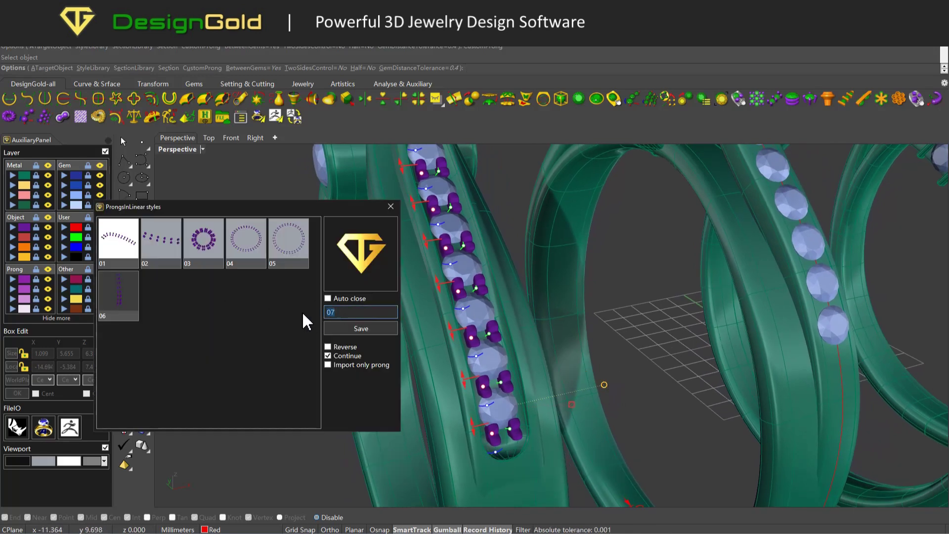
{"action": "left_click", "coordinate": [343, 327]}
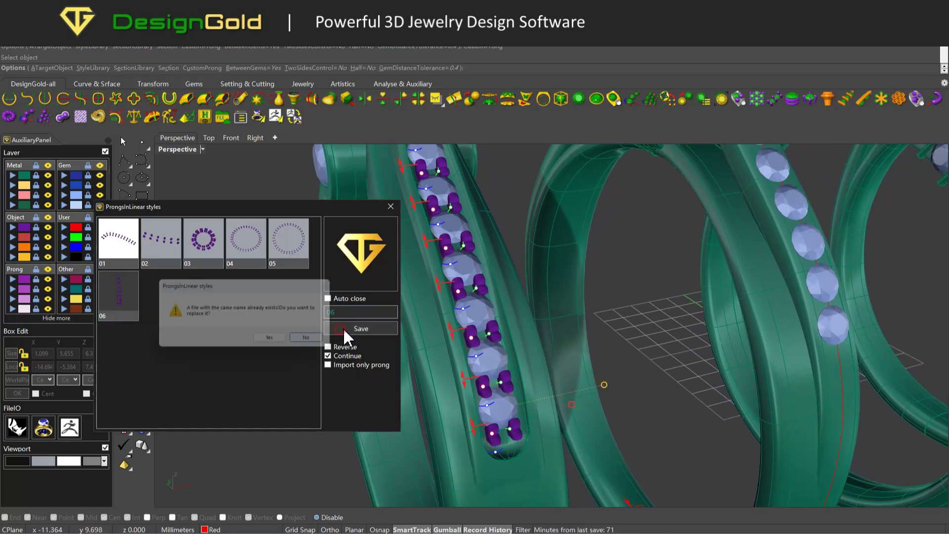
{"action": "left_click", "coordinate": [268, 339]}
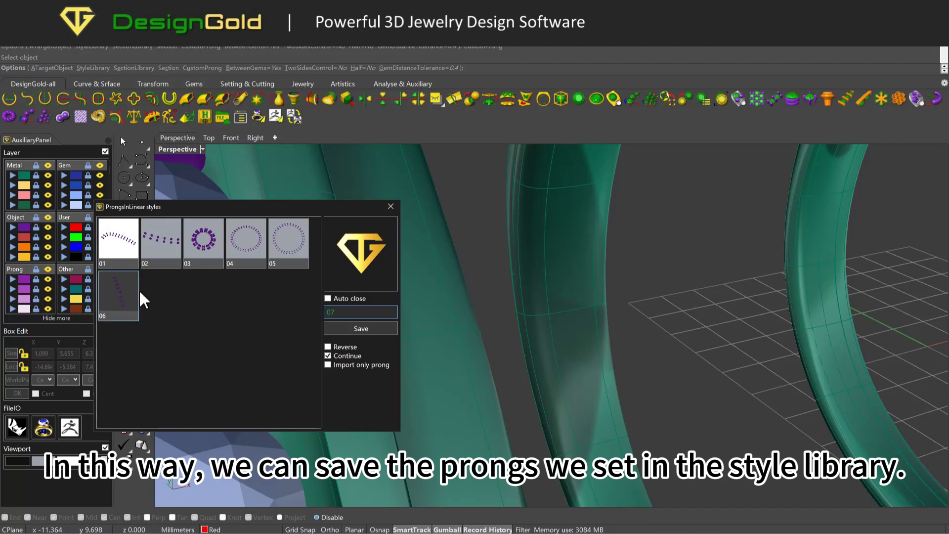
{"action": "left_click", "coordinate": [390, 206]}
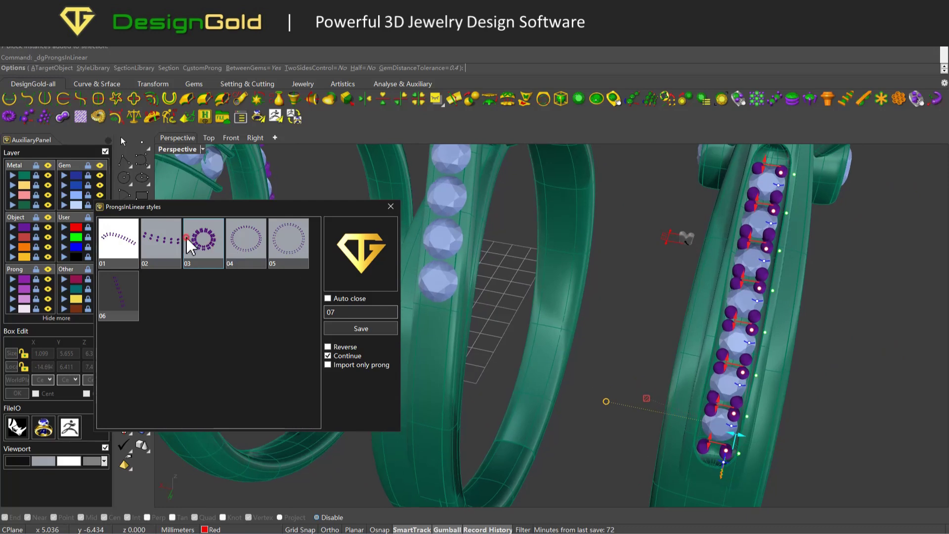
{"action": "left_click", "coordinate": [117, 247]}
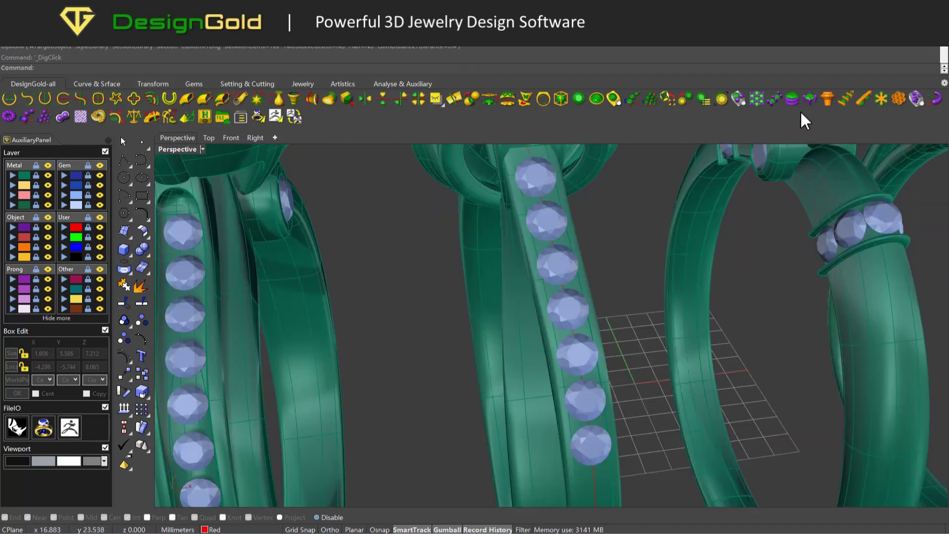
- Run Prongs In Linear on the second ring's seven stones with BetweenGems set to No
{"action": "left_click", "coordinate": [558, 221]}
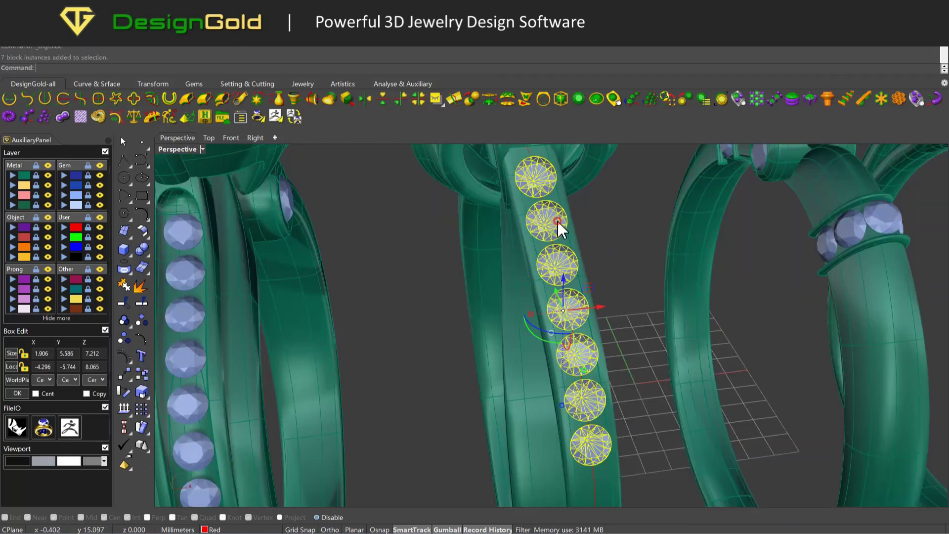
{"action": "left_click", "coordinate": [775, 99]}
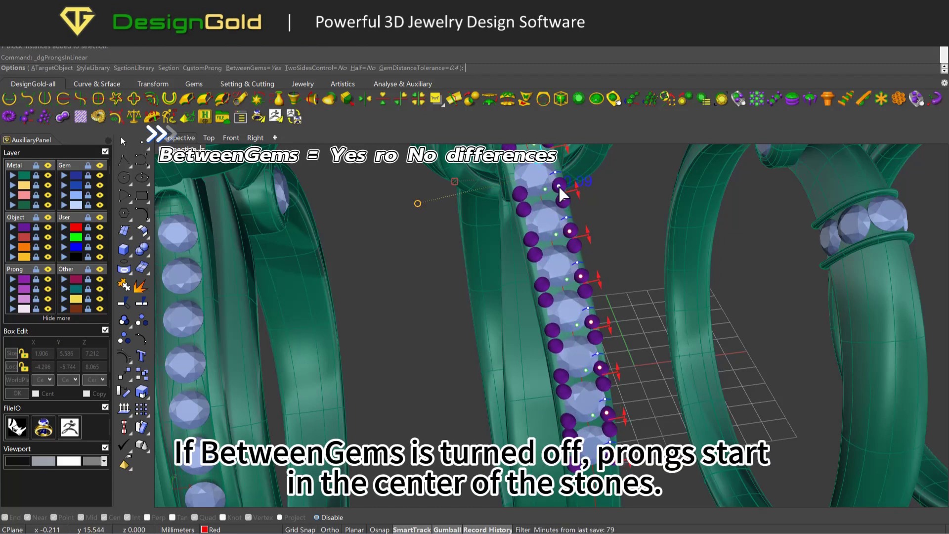
{"action": "left_click", "coordinate": [267, 68]}
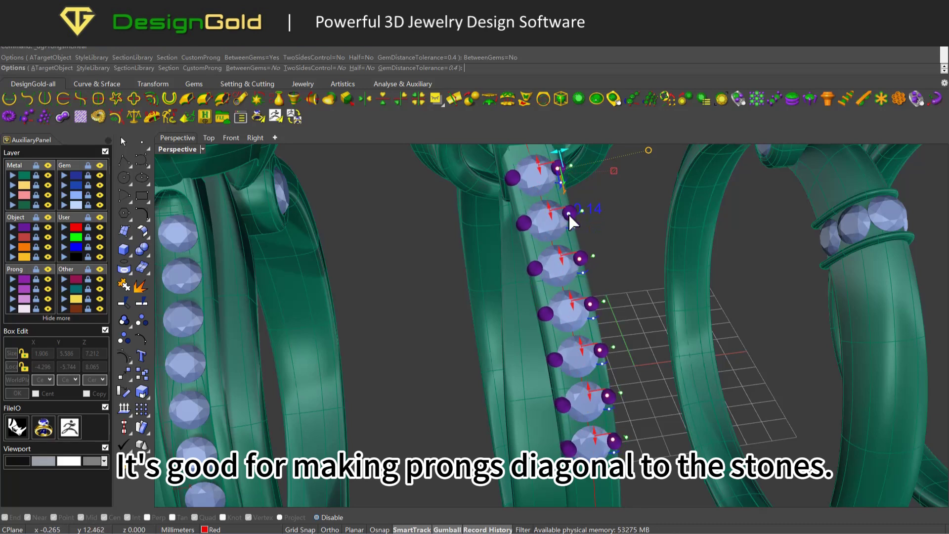
- Set BetweenGems to Yes for the second ring's stones to place paired prongs between them, and confirm
{"action": "right_click", "coordinate": [544, 222]}
{"action": "left_click", "coordinate": [548, 221]}
{"action": "right_click", "coordinate": [547, 221]}
{"action": "left_click", "coordinate": [247, 68]}
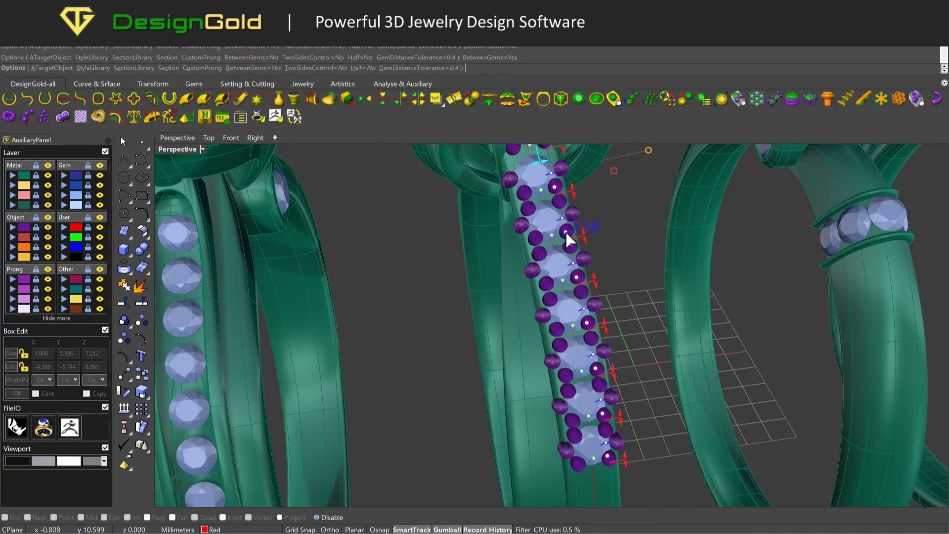
{"action": "key", "text": "Return"}
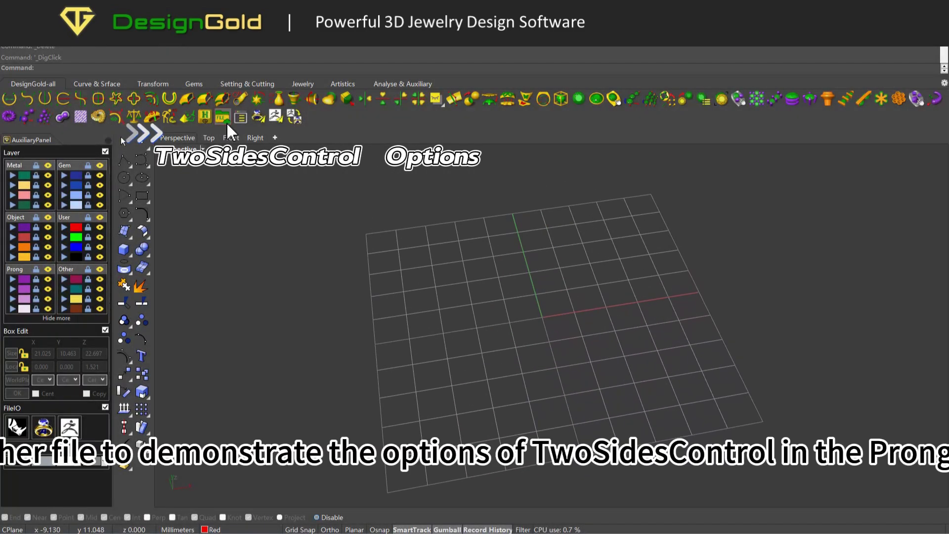
- Open the rectangular pavé ring model from the file library and delete all its existing prongs
{"action": "left_click", "coordinate": [223, 117]}
{"action": "double_click", "coordinate": [449, 286]}
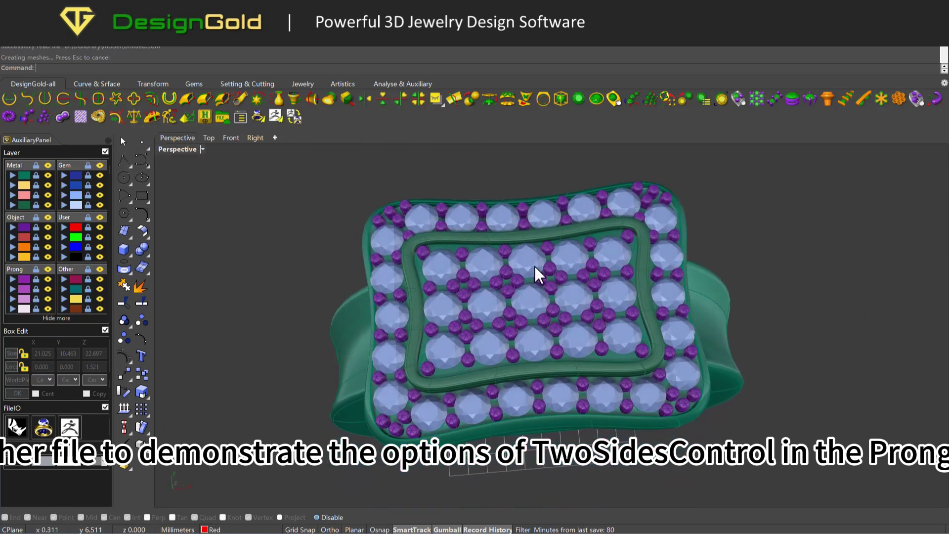
{"action": "left_click", "coordinate": [546, 272]}
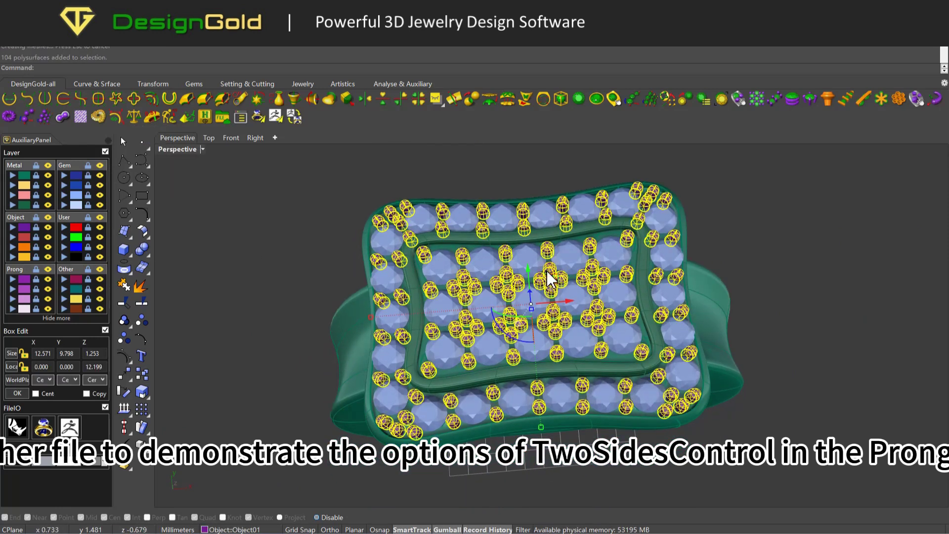
{"action": "key", "text": "Delete"}
- Run Prongs In Linear on the outer circle of stones with TwoSidesControl set to Yes
{"action": "left_click", "coordinate": [557, 223]}
{"action": "left_click_drag", "start_coordinate": [413, 173], "coordinate": [666, 248]}
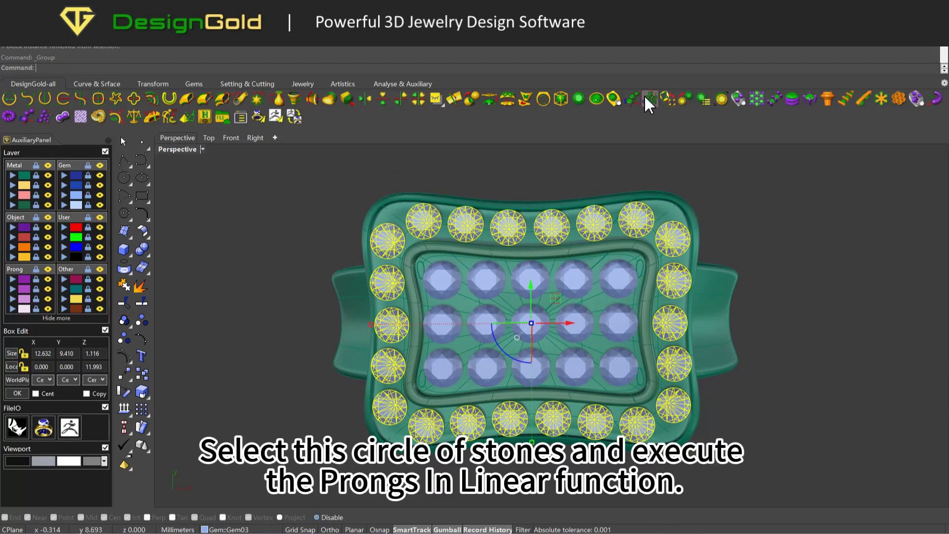
{"action": "left_click", "coordinate": [646, 97]}
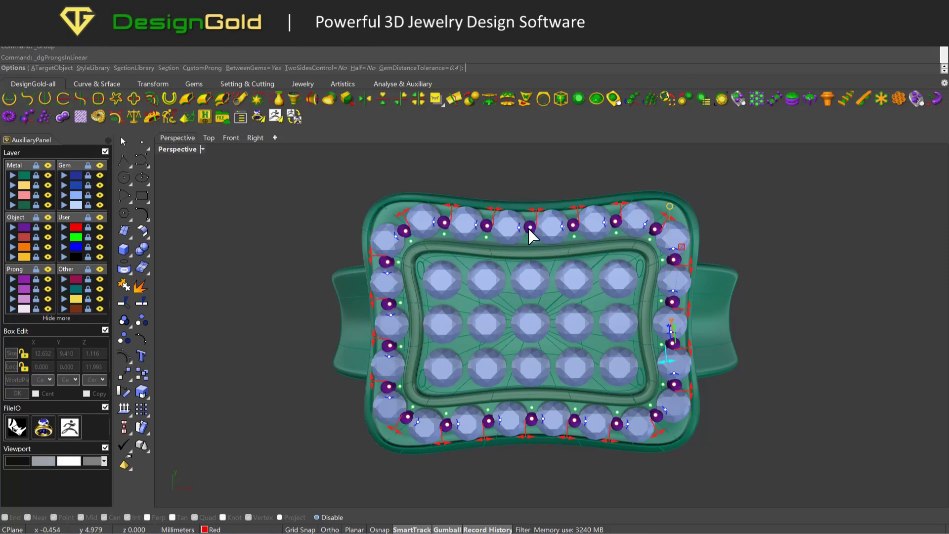
{"action": "left_click", "coordinate": [329, 69]}
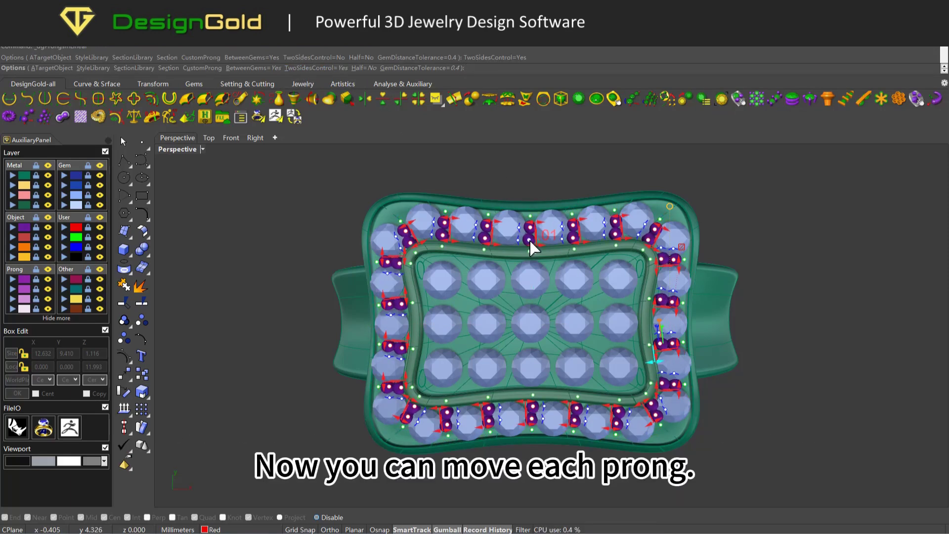
- Adjust the size and angle of the outer circle's prongs on one side and set their height to about 0.56 mm
{"action": "right_click_drag", "start_coordinate": [533, 230], "coordinate": [695, 340]}
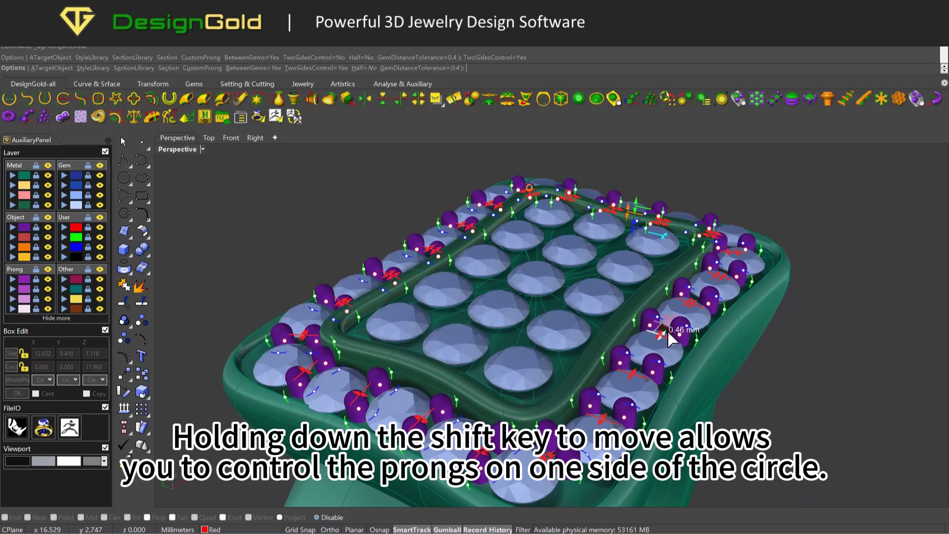
{"action": "left_click_drag", "start_coordinate": [661, 334], "coordinate": [667, 338], "text": "shift"}
{"action": "right_click_drag", "start_coordinate": [674, 339], "coordinate": [653, 350]}
{"action": "left_click_drag", "start_coordinate": [665, 368], "coordinate": [664, 365]}
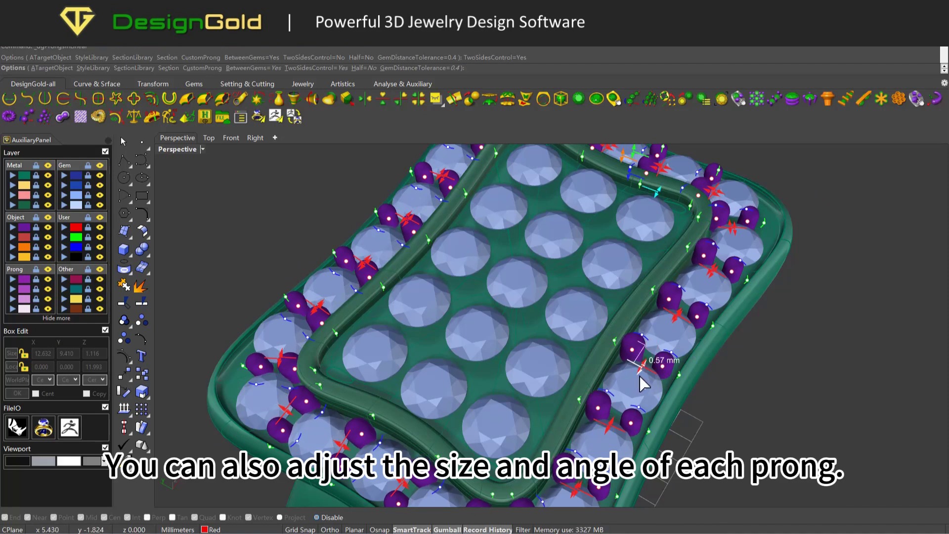
{"action": "left_click_drag", "start_coordinate": [652, 369], "coordinate": [681, 384]}
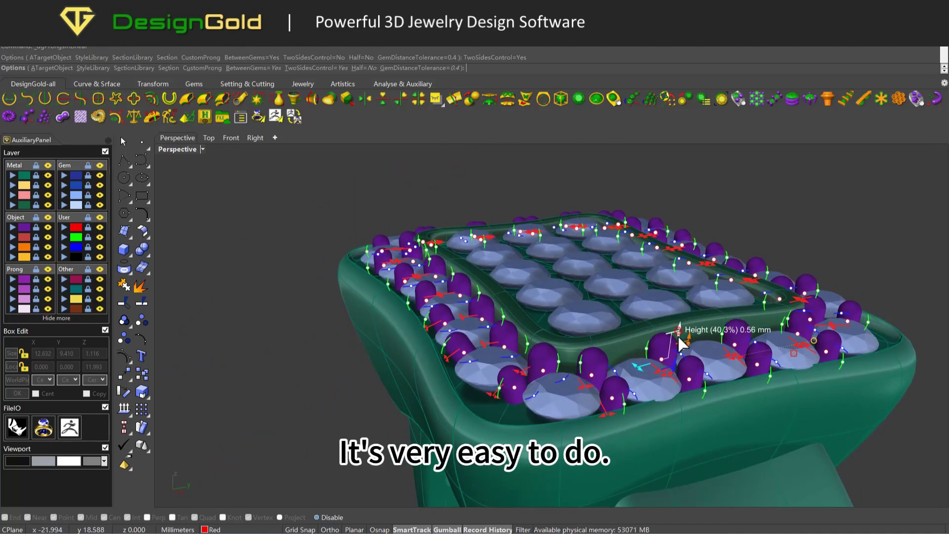
{"action": "left_click_drag", "start_coordinate": [684, 342], "coordinate": [687, 337]}
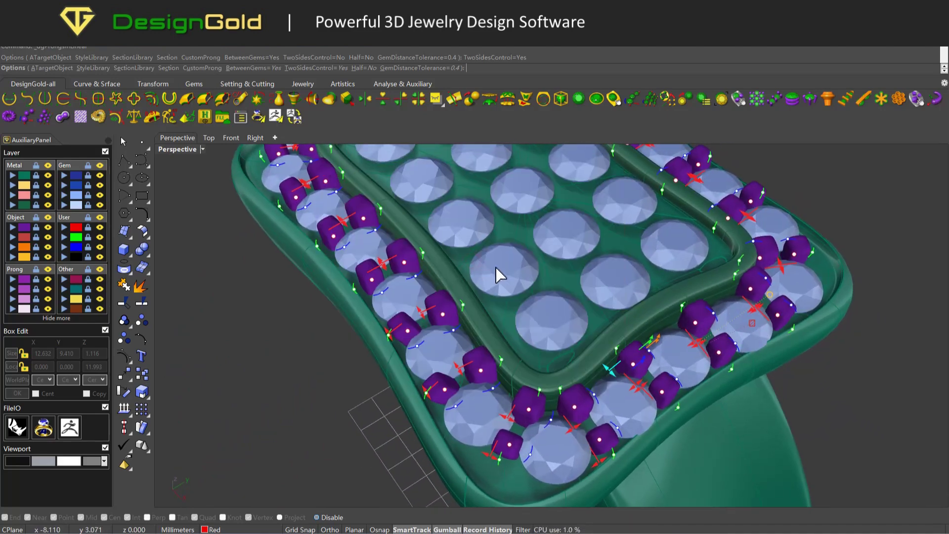
- Shift the outer circle's prongs once more and cancel the Prongs In Linear command
{"action": "right_click_drag", "start_coordinate": [500, 275], "coordinate": [594, 269]}
{"action": "scroll", "coordinate": [499, 239], "scroll_direction": "down", "scroll_amount": 6}
{"action": "scroll", "coordinate": [562, 252], "scroll_direction": "up", "scroll_amount": 3}
{"action": "left_click_drag", "start_coordinate": [562, 252], "coordinate": [579, 248]}
{"action": "right_click_drag", "start_coordinate": [580, 247], "coordinate": [376, 164]}
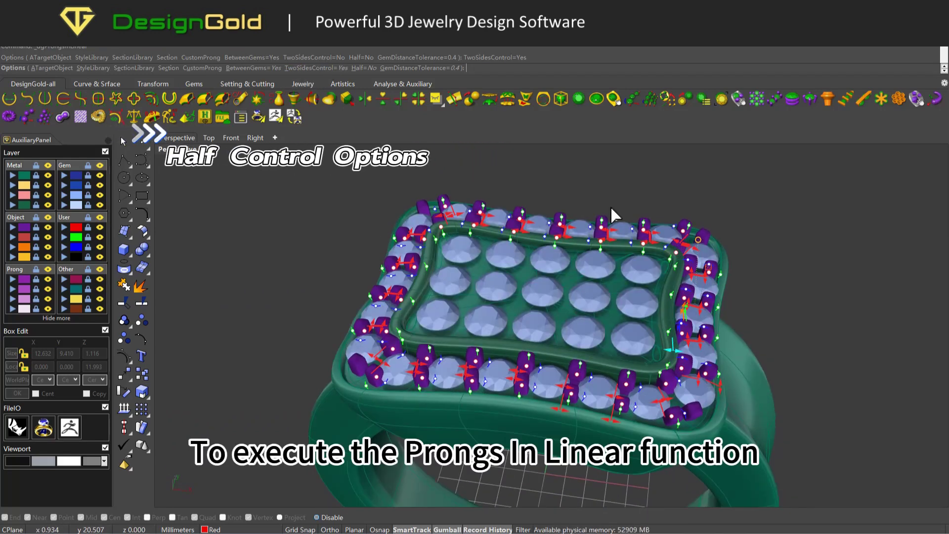
{"action": "key", "text": "Escape"}
- Run Prongs In Linear again on the outer circle of stones with Half set to Yes
{"action": "left_click", "coordinate": [545, 215]}
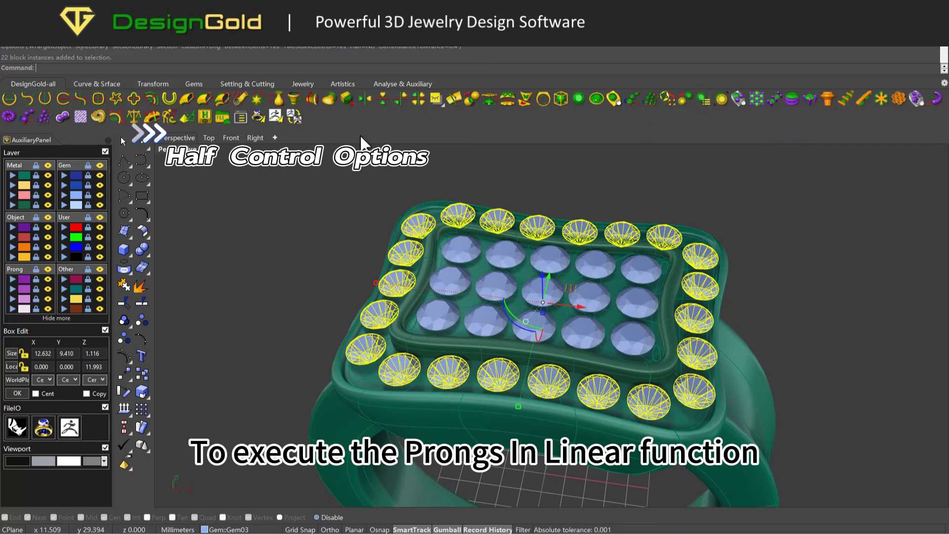
{"action": "left_click", "coordinate": [819, 98]}
{"action": "left_click", "coordinate": [359, 68]}
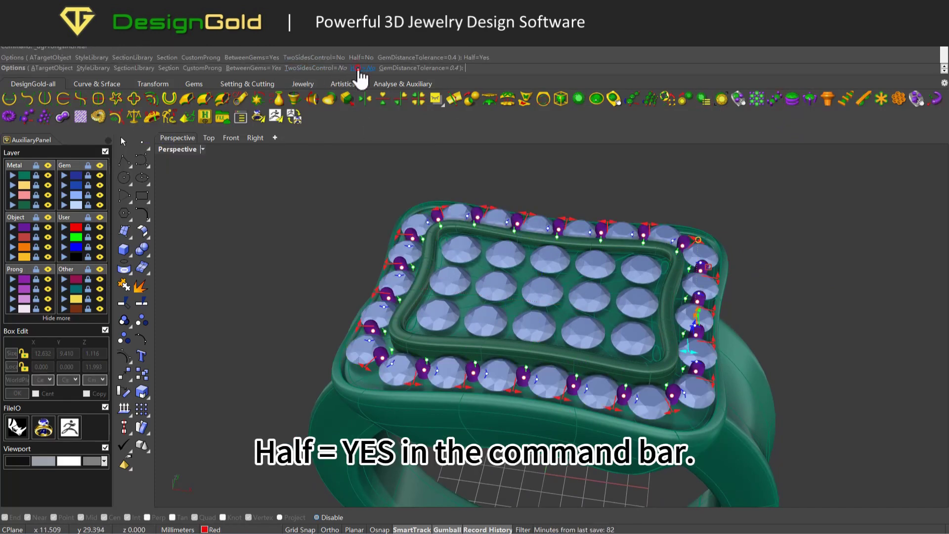
- Adjust the size of the half-side prongs and set their height to about 0.48 mm
{"action": "right_click_drag", "start_coordinate": [506, 384], "coordinate": [535, 419]}
{"action": "mouse_move", "coordinate": [534, 421]}
{"action": "left_mouse_down"}
{"action": "mouse_move", "coordinate": [533, 406]}
{"action": "mouse_move", "coordinate": [523, 423]}
{"action": "left_mouse_up"}
{"action": "right_click_drag", "start_coordinate": [522, 421], "coordinate": [553, 406]}
{"action": "left_click_drag", "start_coordinate": [565, 411], "coordinate": [550, 394]}
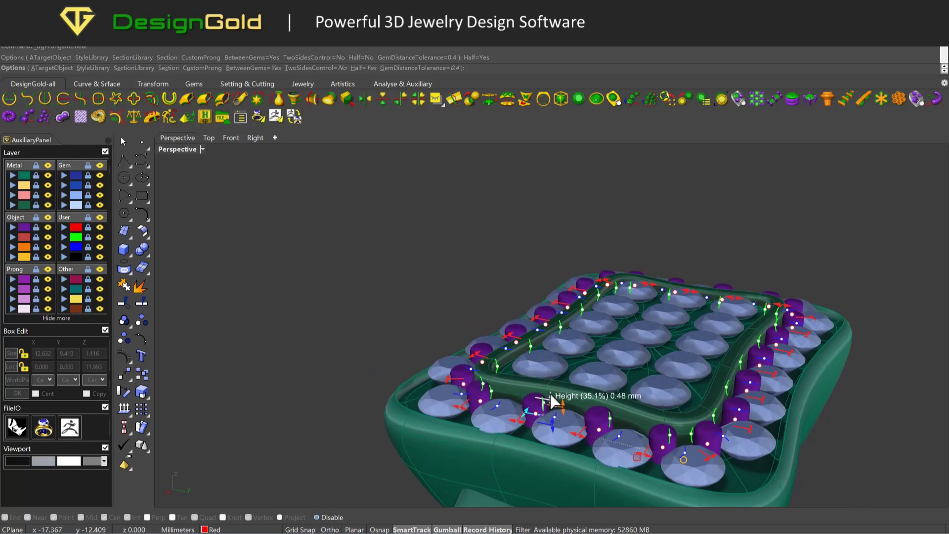
{"action": "right_click_drag", "start_coordinate": [571, 411], "coordinate": [707, 434]}
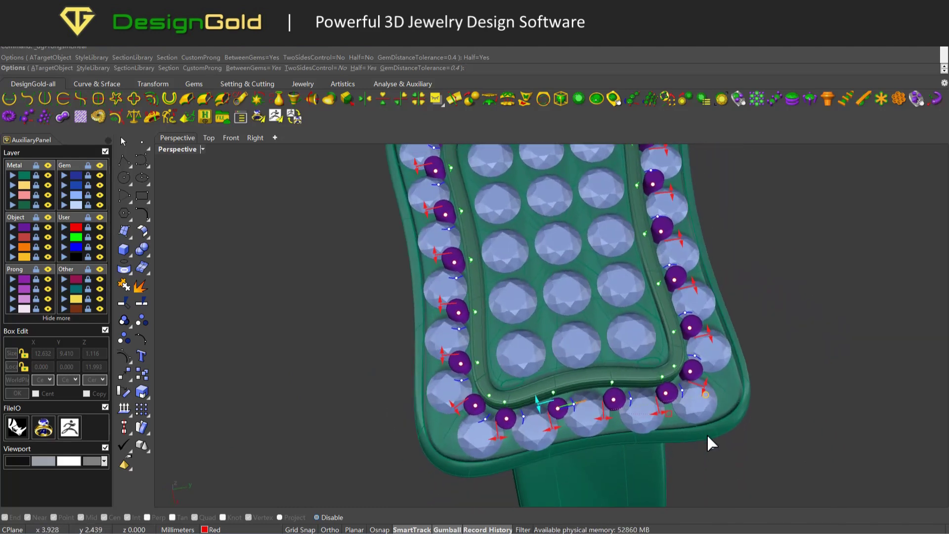
- Save the half-side prong arrangement to the style library as 07 and confirm the prongs
{"action": "left_click", "coordinate": [707, 395]}
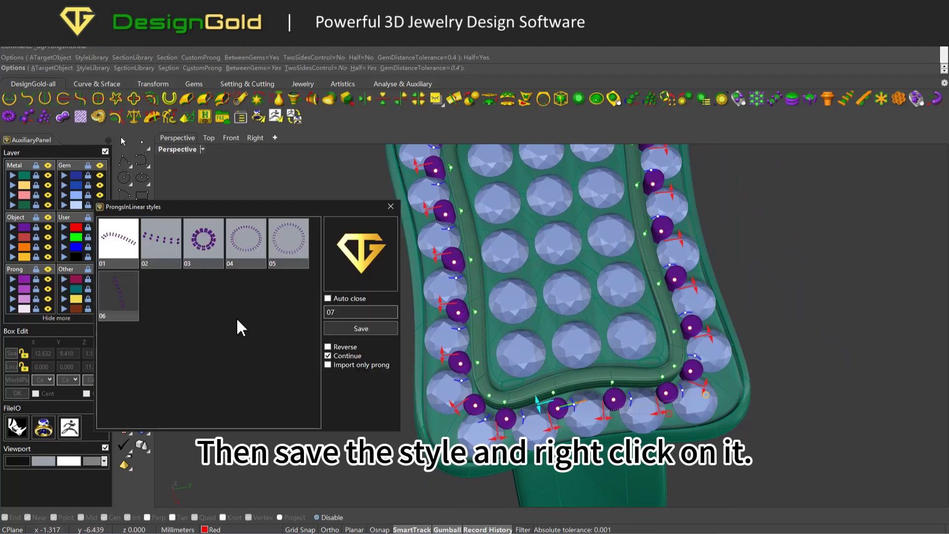
{"action": "left_click", "coordinate": [368, 329]}
{"action": "left_click", "coordinate": [391, 207]}
{"action": "right_click_drag", "start_coordinate": [402, 253], "coordinate": [405, 282]}
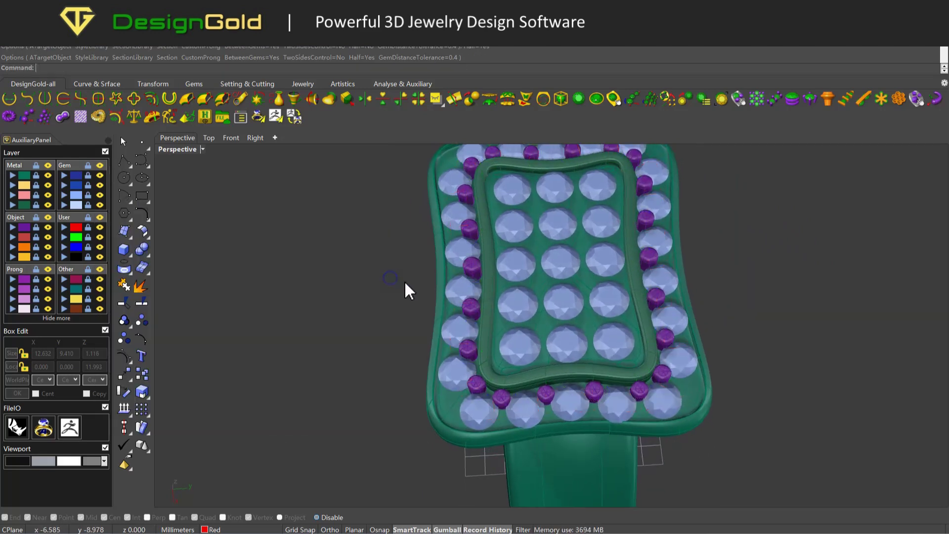
- Run Prongs In Linear on the outer stones again with Half set to Yes and load style 07
{"action": "left_click", "coordinate": [457, 299]}
{"action": "left_click", "coordinate": [773, 101]}
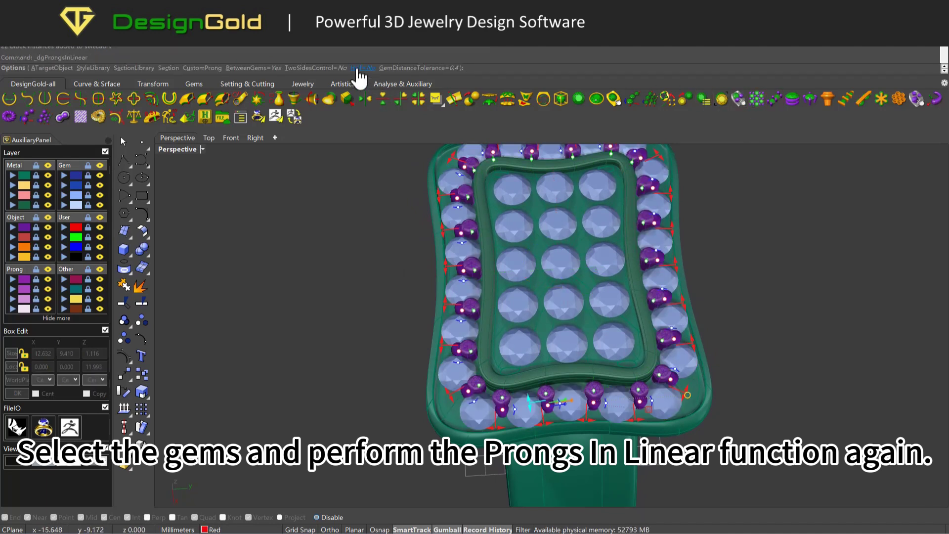
{"action": "left_click", "coordinate": [360, 67]}
{"action": "left_click", "coordinate": [689, 396]}
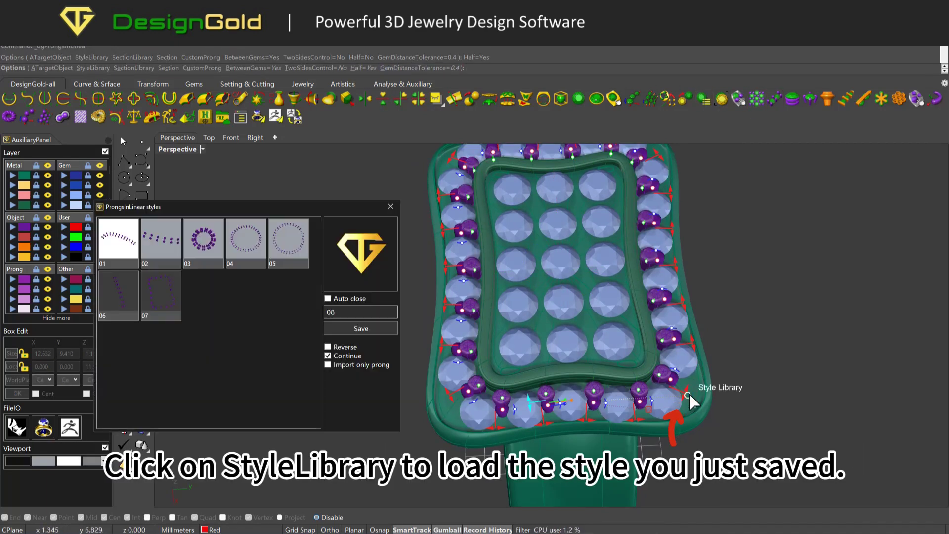
{"action": "left_click", "coordinate": [165, 300]}
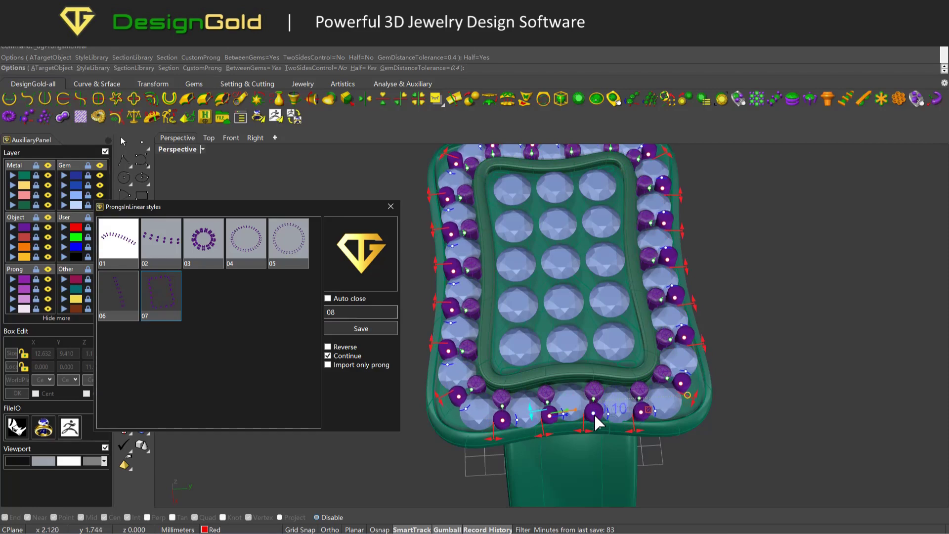
- Close the style library and apply section s010 from the prong section library to the second side's prongs
{"action": "right_click_drag", "start_coordinate": [597, 417], "coordinate": [647, 396]}
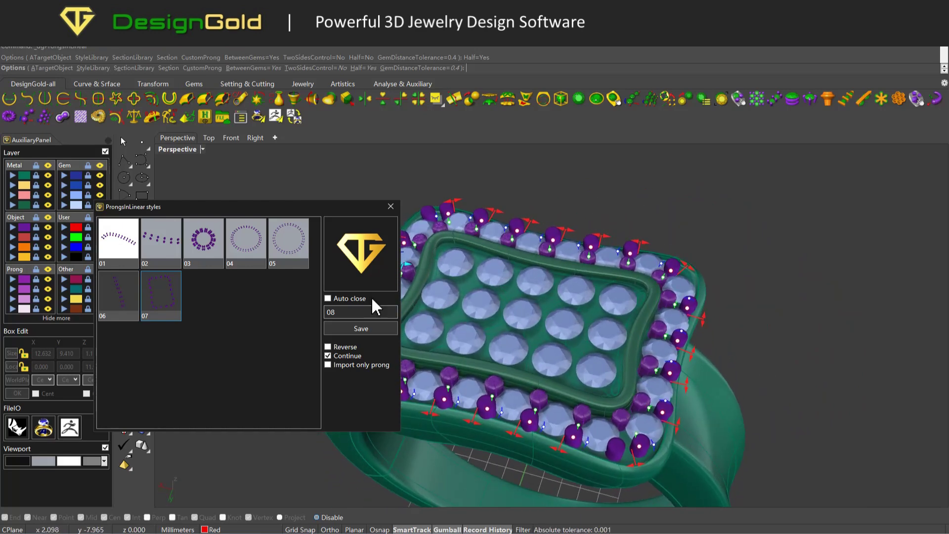
{"action": "left_click", "coordinate": [391, 207]}
{"action": "right_click_drag", "start_coordinate": [469, 393], "coordinate": [387, 421]}
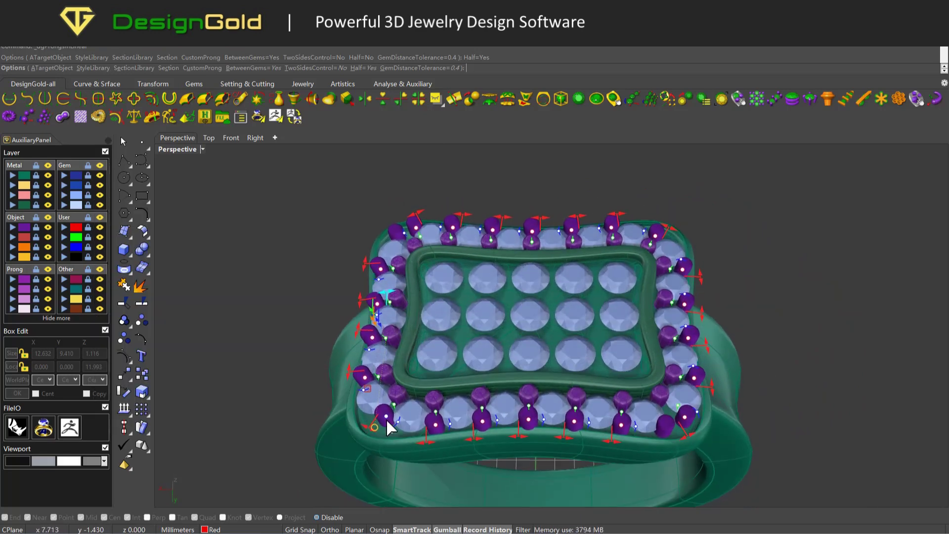
{"action": "left_click", "coordinate": [367, 387]}
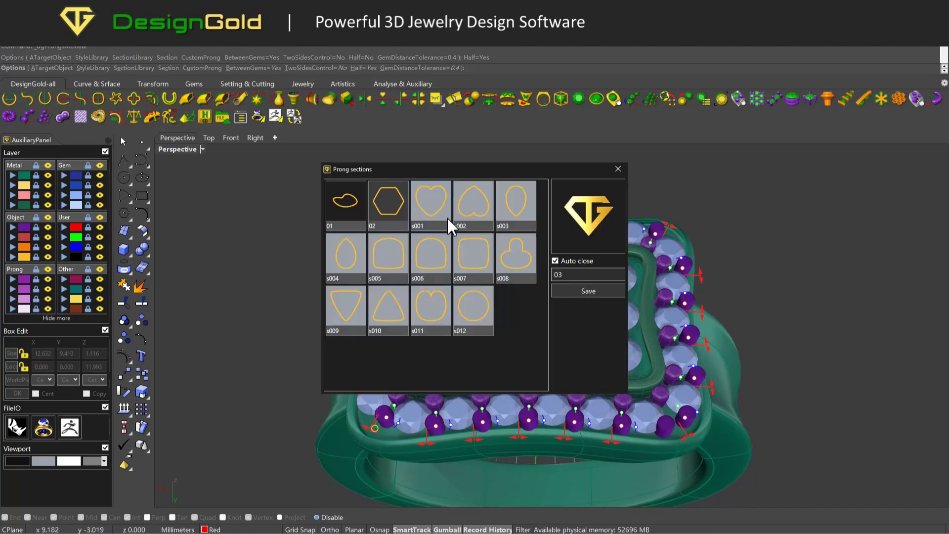
{"action": "left_click", "coordinate": [390, 298]}
{"action": "right_click_drag", "start_coordinate": [371, 297], "coordinate": [731, 424]}
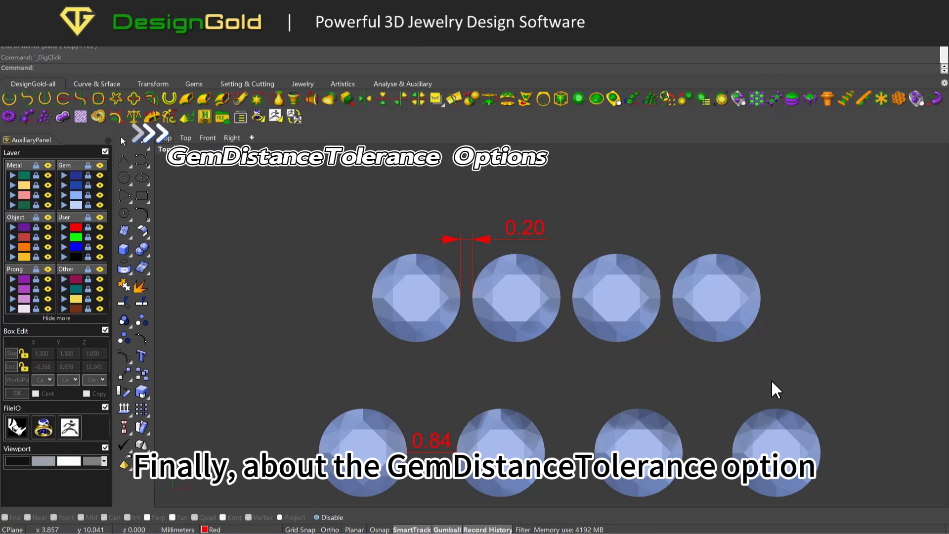
- Run Prongs In Linear on the stone row with 0.20 spacing, shift the prongs into pairs around each stone, and confirm
{"action": "left_click_drag", "start_coordinate": [361, 324], "coordinate": [333, 324]}
{"action": "left_click", "coordinate": [772, 100]}
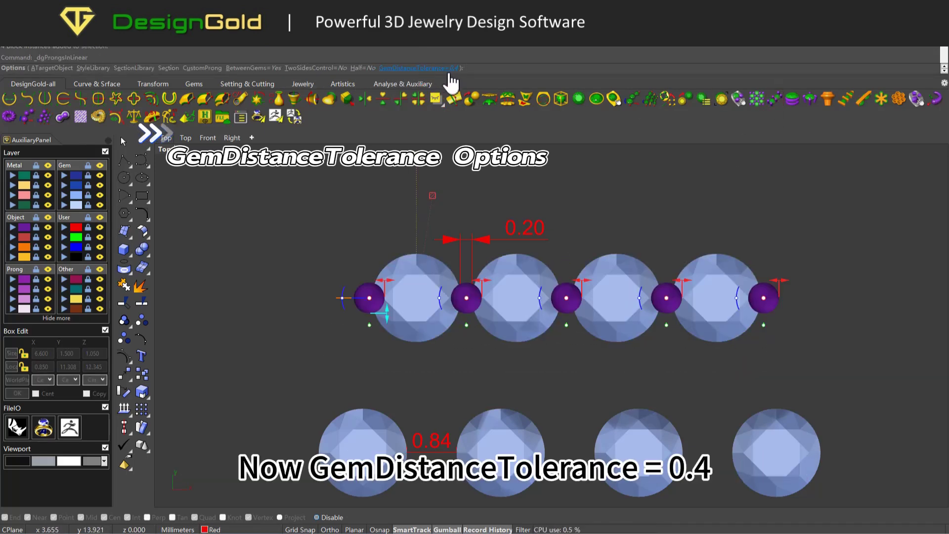
{"action": "left_click_drag", "start_coordinate": [468, 301], "coordinate": [469, 271]}
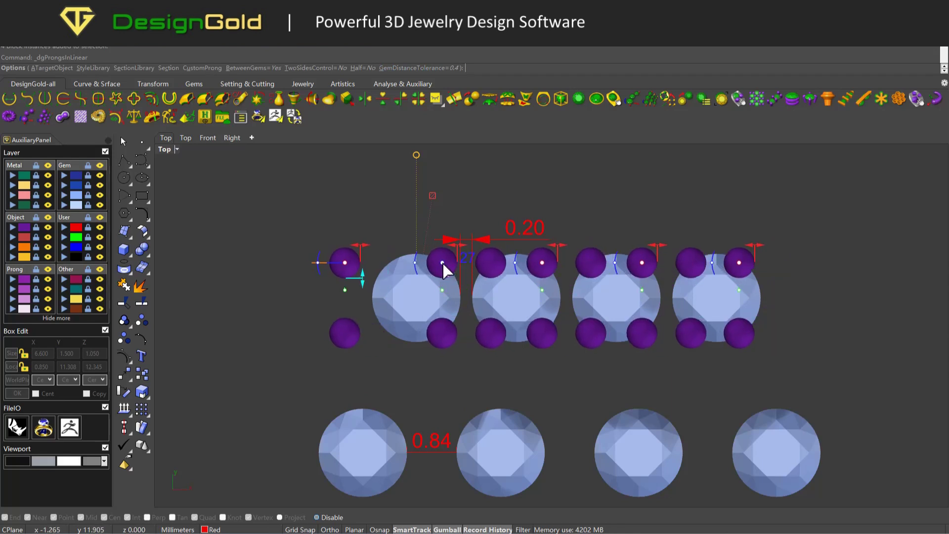
{"action": "key", "text": "Return"}
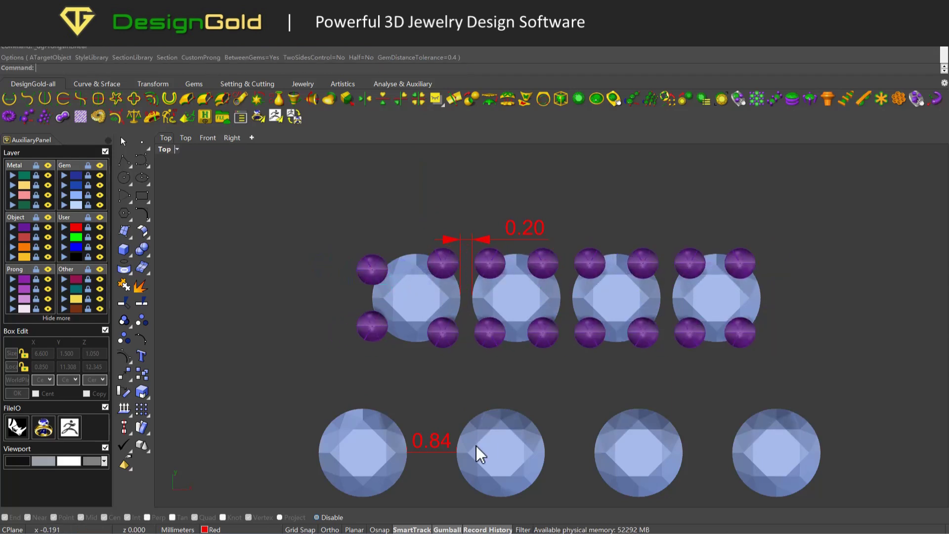
- Place prongs along the stone row with 0.84 spacing using GemDistanceTolerance 0.9 and spread them into larger pairs
{"action": "left_click_drag", "start_coordinate": [804, 414], "coordinate": [322, 420]}
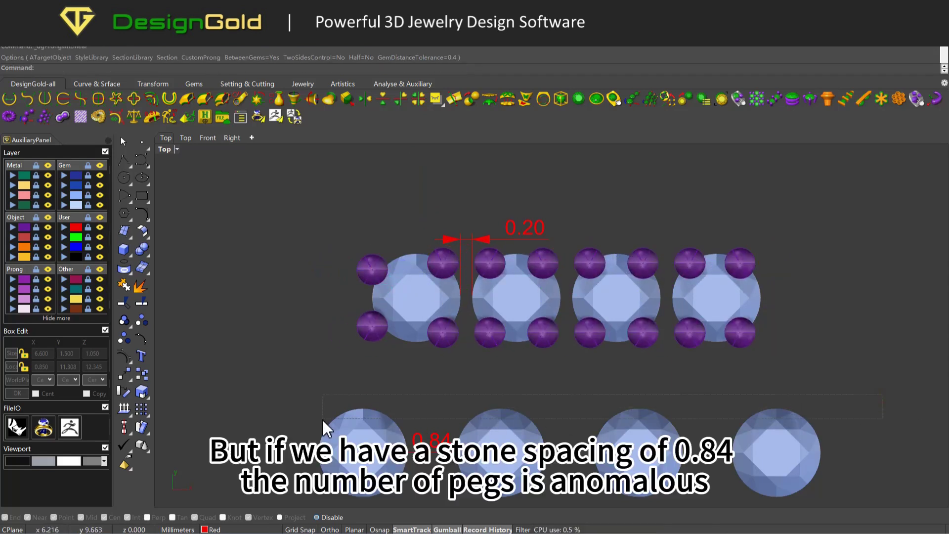
{"action": "left_click", "coordinate": [775, 99]}
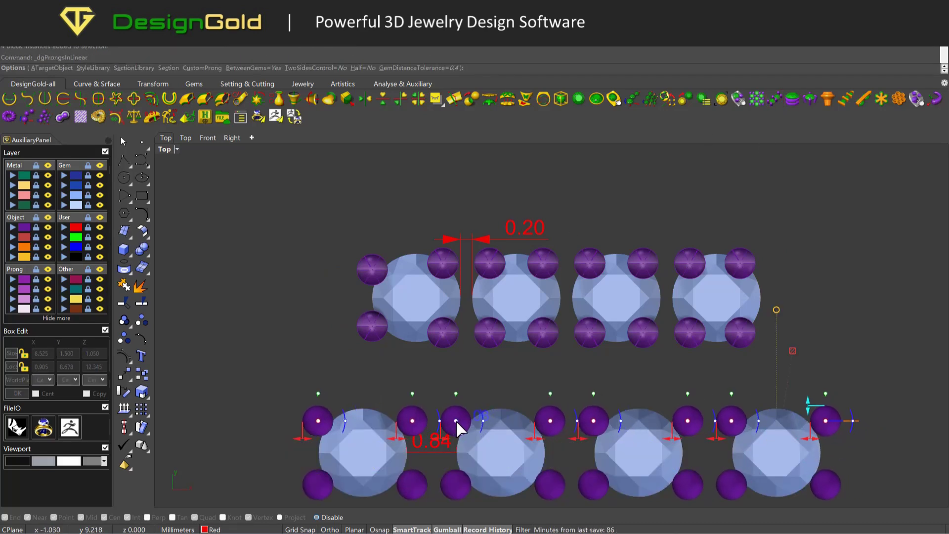
{"action": "left_click", "coordinate": [446, 69]}
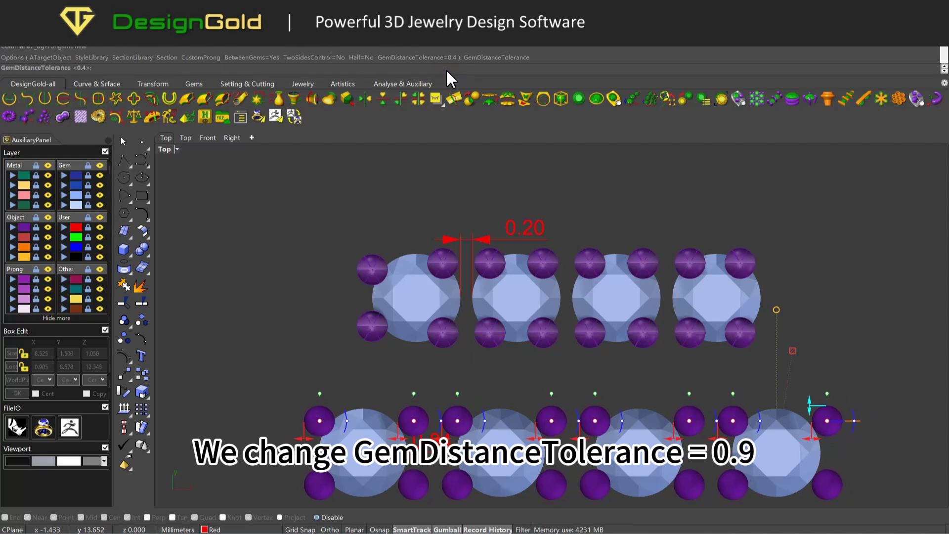
{"action": "type", "text": "0.9"}
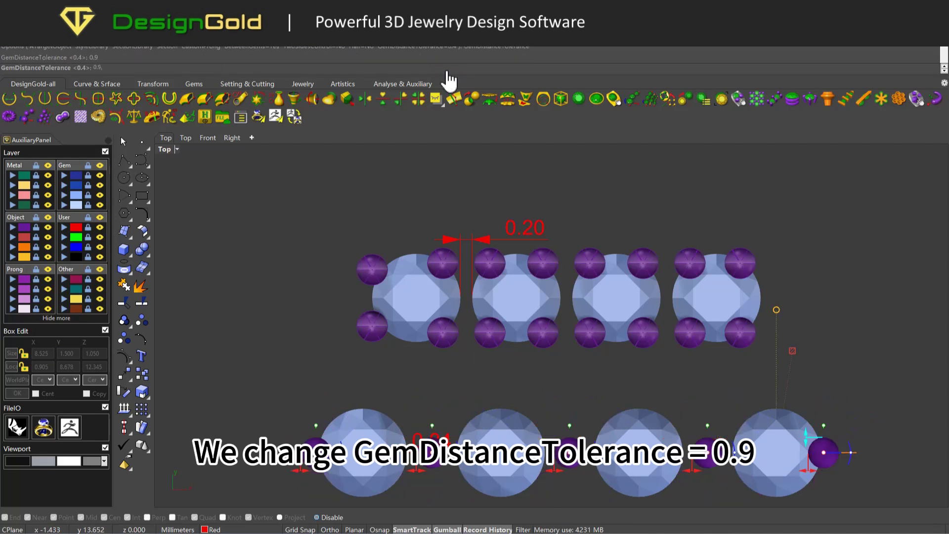
{"action": "key", "text": "Return"}
{"action": "left_click_drag", "start_coordinate": [433, 409], "coordinate": [409, 438]}
- Set GemDistanceTolerance to 0.4 for the stone row with 0.84 spacing
{"action": "left_click", "coordinate": [441, 69]}
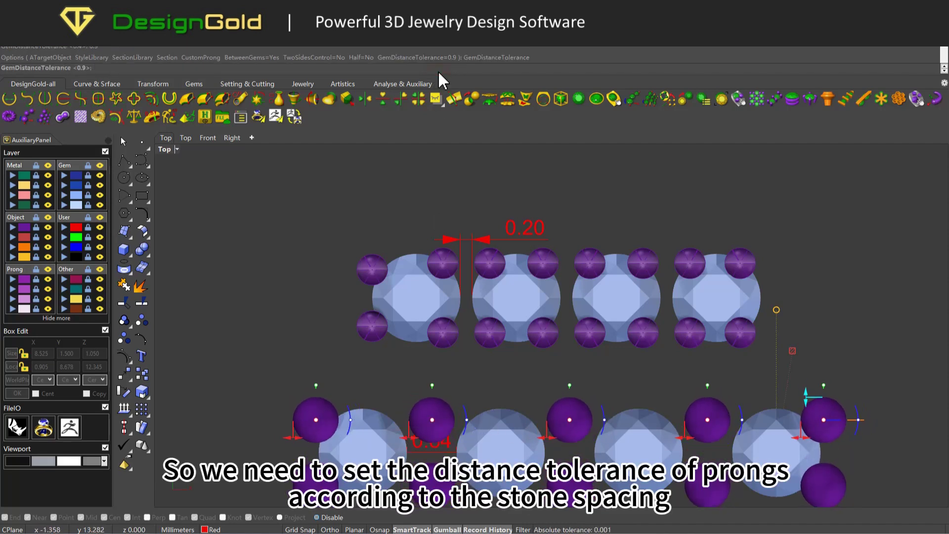
{"action": "type", "text": "0.4"}
{"action": "key", "text": "Return"}
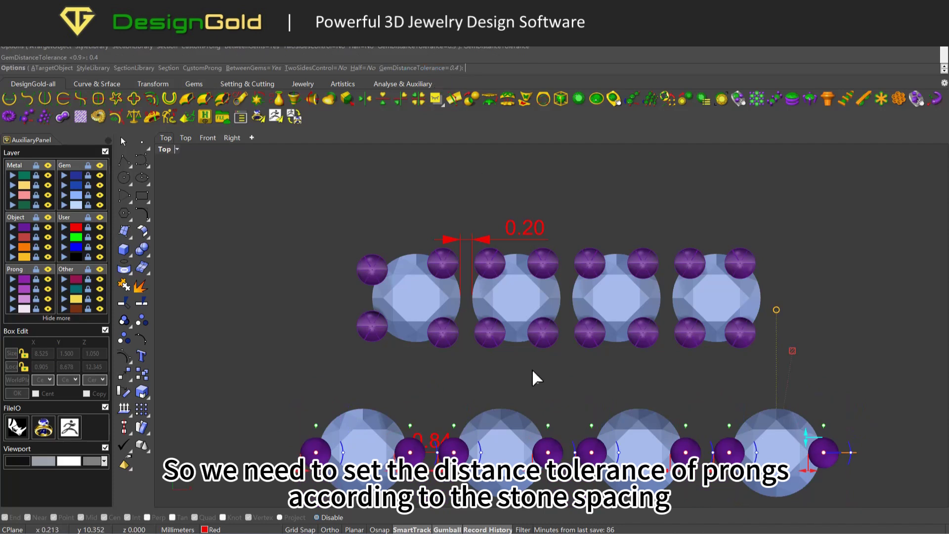